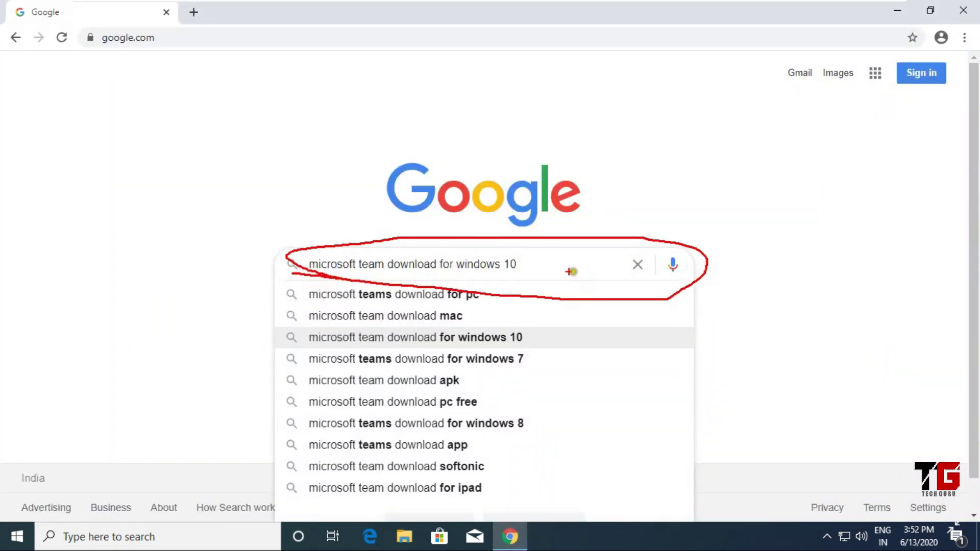
# Search Google for 'microsoft team download for windows 10' and open Microsoft's Download Microsoft Teams page
pyautogui.moveTo(532, 310)
pyautogui.mouseDown()
pyautogui.moveTo(551, 459)
pyautogui.moveTo(480, 510)
pyautogui.mouseUp()
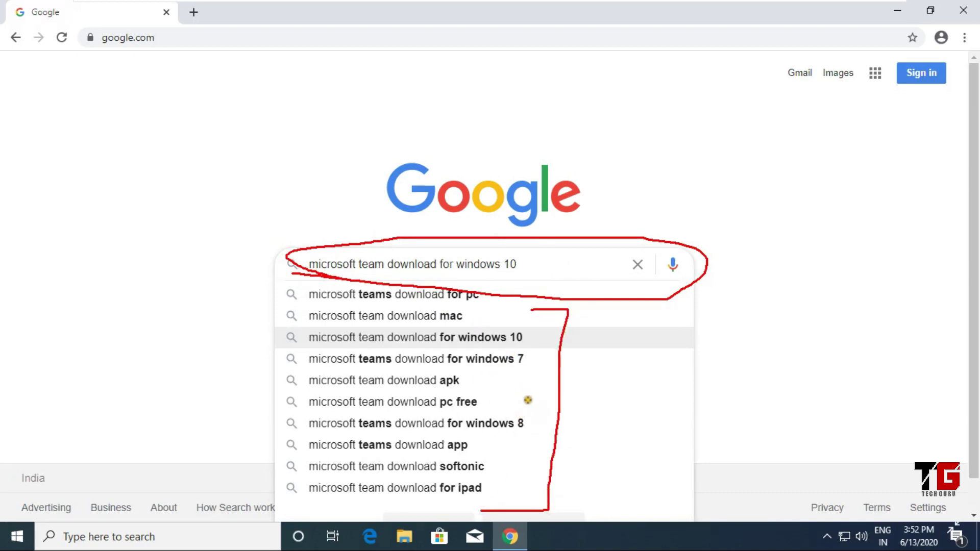
pyautogui.press('Return')
pyautogui.moveTo(370, 381)
pyautogui.mouseDown()
pyautogui.moveTo(263, 365)
pyautogui.moveTo(290, 418)
pyautogui.moveTo(375, 382)
pyautogui.moveTo(347, 379)
pyautogui.mouseUp()
pyautogui.moveTo(528, 331)
pyautogui.mouseDown()
pyautogui.moveTo(452, 340)
pyautogui.moveTo(575, 429)
pyautogui.moveTo(623, 338)
pyautogui.moveTo(487, 337)
pyautogui.mouseUp()
pyautogui.moveTo(487, 336); pyautogui.dragTo(484, 342)
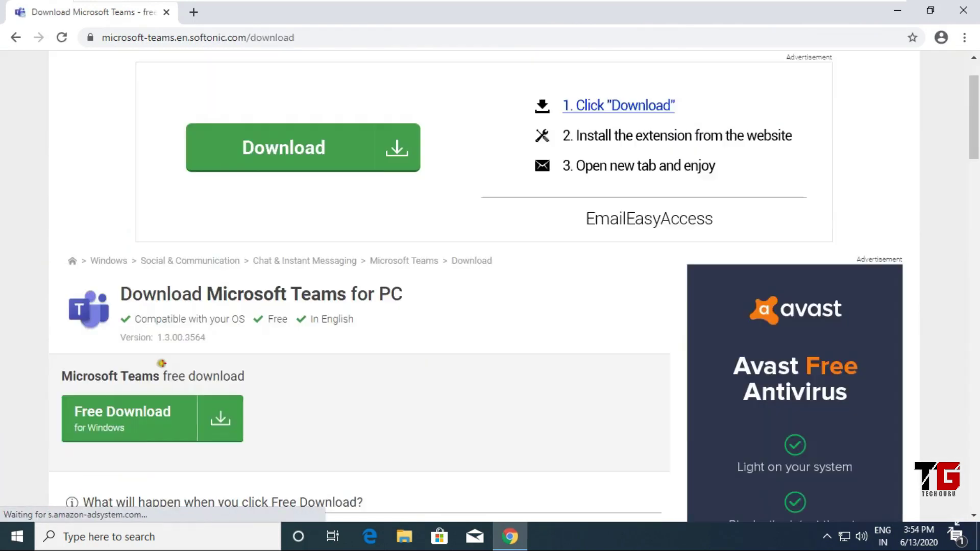
pyautogui.moveTo(163, 364)
pyautogui.mouseDown()
pyautogui.moveTo(37, 443)
pyautogui.moveTo(203, 365)
pyautogui.moveTo(117, 370)
pyautogui.mouseUp()
pyautogui.moveTo(364, 309)
pyautogui.mouseDown()
pyautogui.moveTo(252, 322)
pyautogui.moveTo(521, 381)
pyautogui.moveTo(331, 312)
pyautogui.mouseUp()
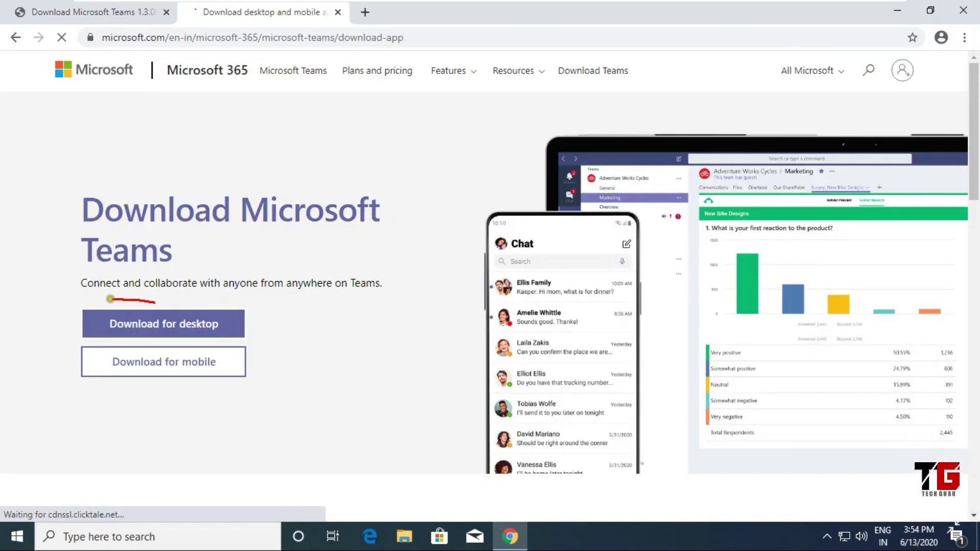
pyautogui.moveTo(155, 303)
pyautogui.mouseDown()
pyautogui.moveTo(173, 359)
pyautogui.moveTo(185, 300)
pyautogui.moveTo(123, 301)
pyautogui.mouseUp()
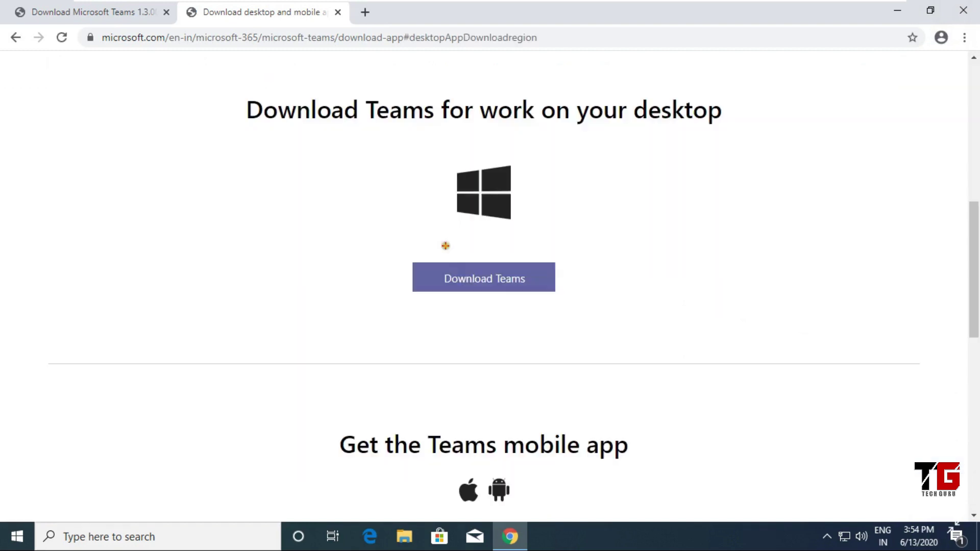
# Download and run Teams_windows_x64.exe until the Teams sign-in window appears
pyautogui.moveTo(444, 245)
pyautogui.mouseDown()
pyautogui.moveTo(424, 316)
pyautogui.moveTo(590, 270)
pyautogui.moveTo(419, 246)
pyautogui.mouseUp()
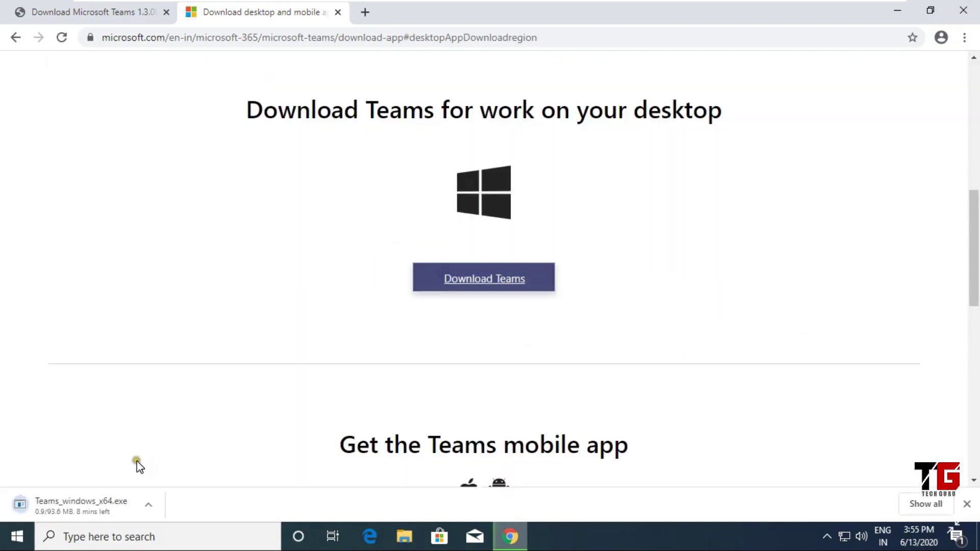
pyautogui.moveTo(136, 463)
pyautogui.mouseDown()
pyautogui.moveTo(97, 461)
pyautogui.moveTo(6, 509)
pyautogui.moveTo(140, 534)
pyautogui.moveTo(153, 459)
pyautogui.moveTo(105, 459)
pyautogui.mouseUp()
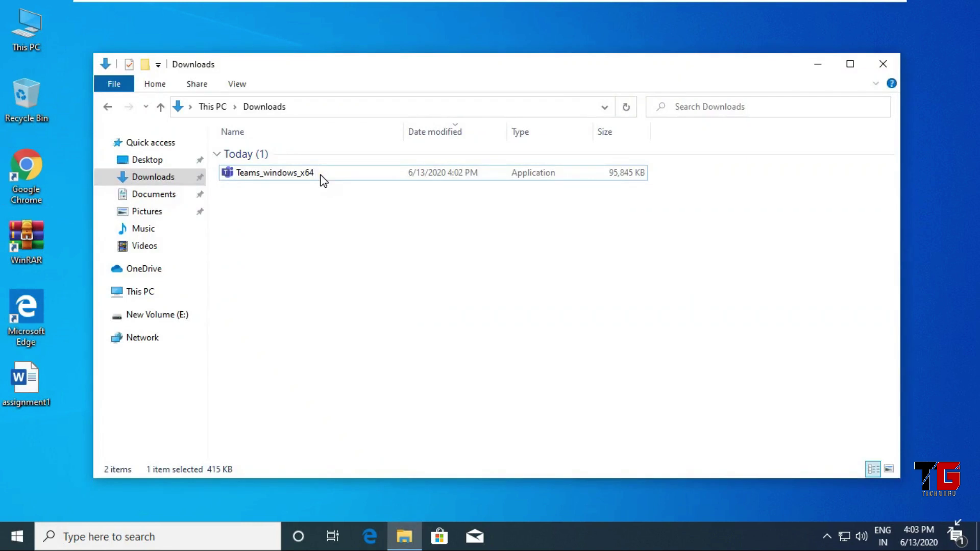
pyautogui.moveTo(331, 155)
pyautogui.mouseDown()
pyautogui.moveTo(194, 176)
pyautogui.moveTo(360, 181)
pyautogui.moveTo(301, 152)
pyautogui.mouseUp()
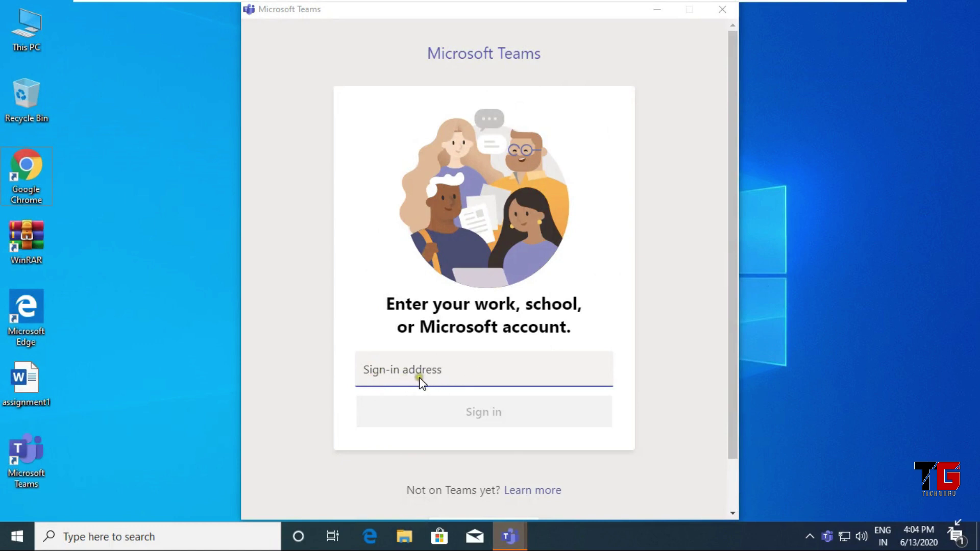
# Sign in with the work account address and password, then confirm the remaining setup prompts
pyautogui.click(483, 372)
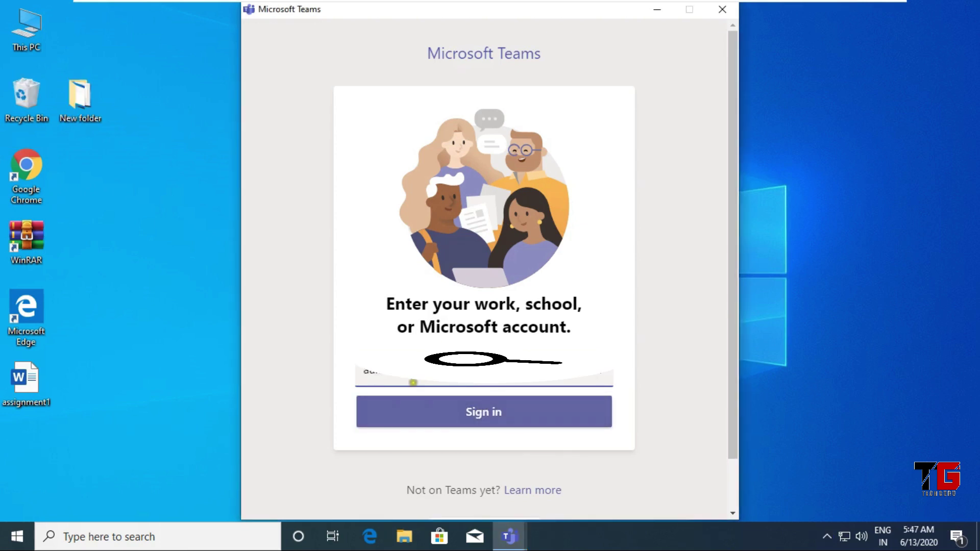
pyautogui.click(489, 421)
pyautogui.hotkey('ctrl', 'v')
pyautogui.click(569, 335)
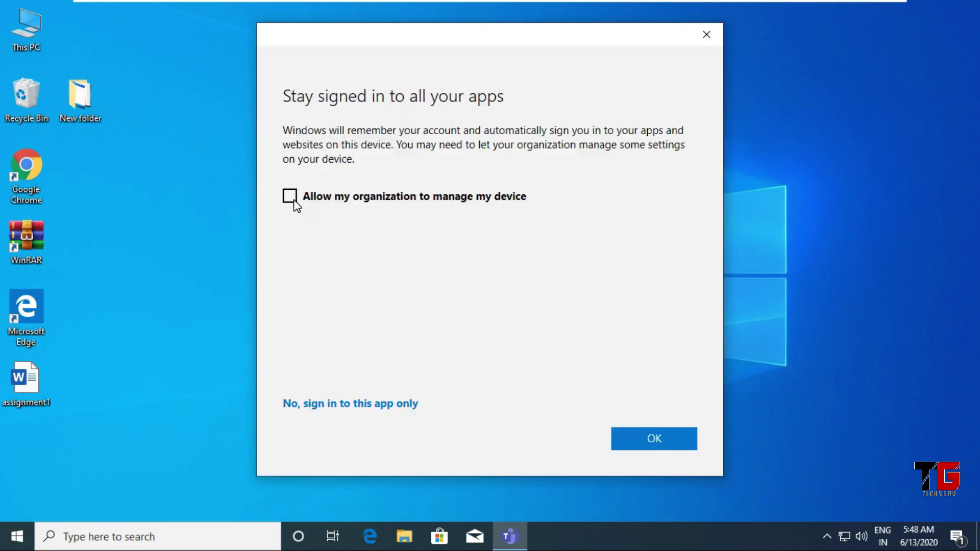
pyautogui.click(642, 442)
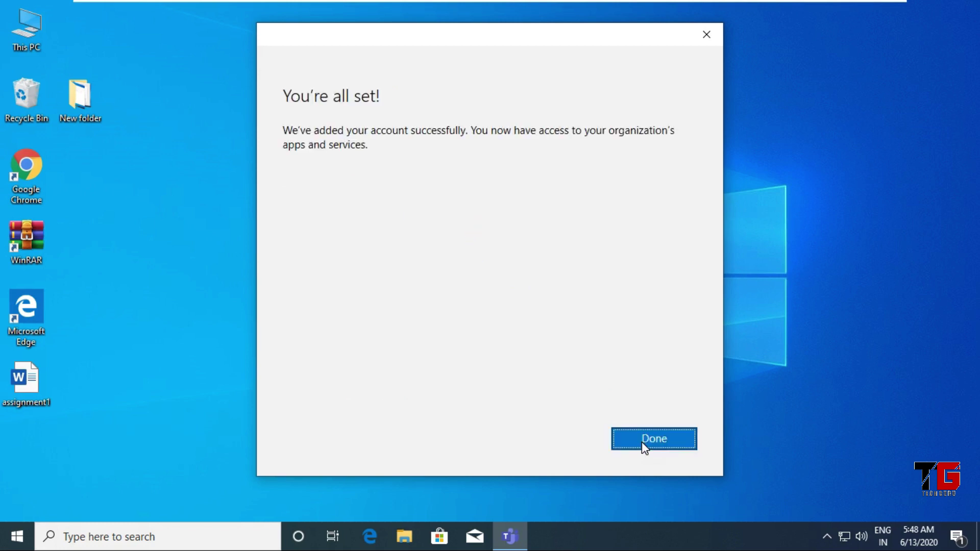
pyautogui.click(643, 440)
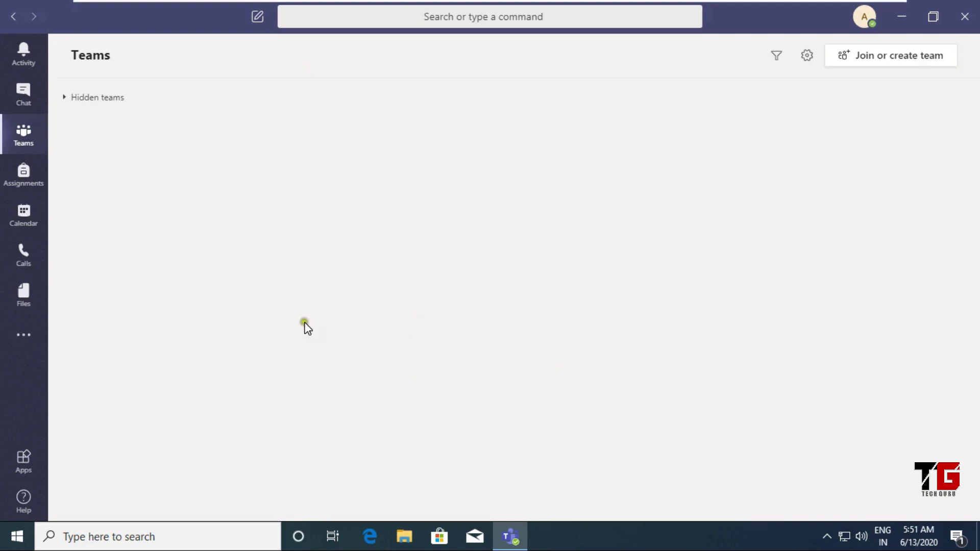
pyautogui.click(24, 61)
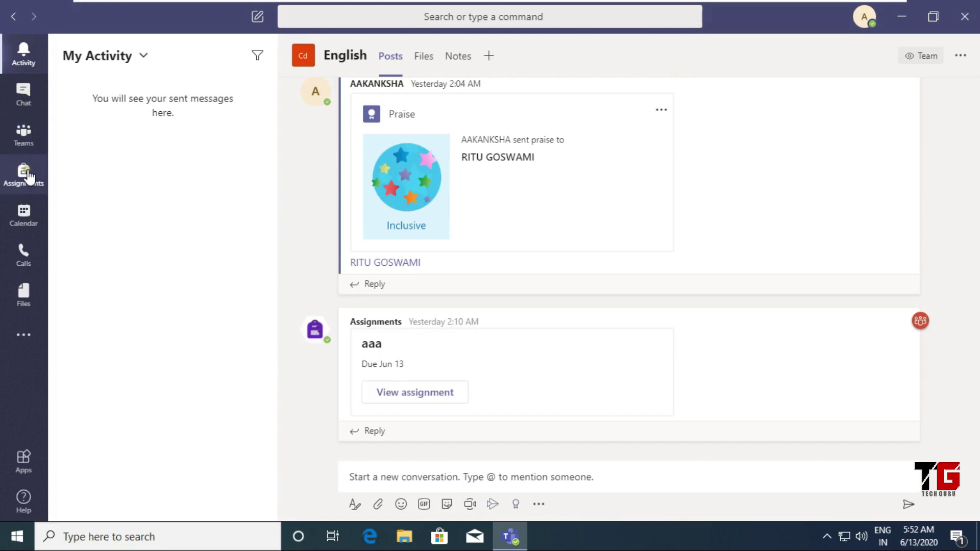
pyautogui.click(30, 223)
pyautogui.click(25, 218)
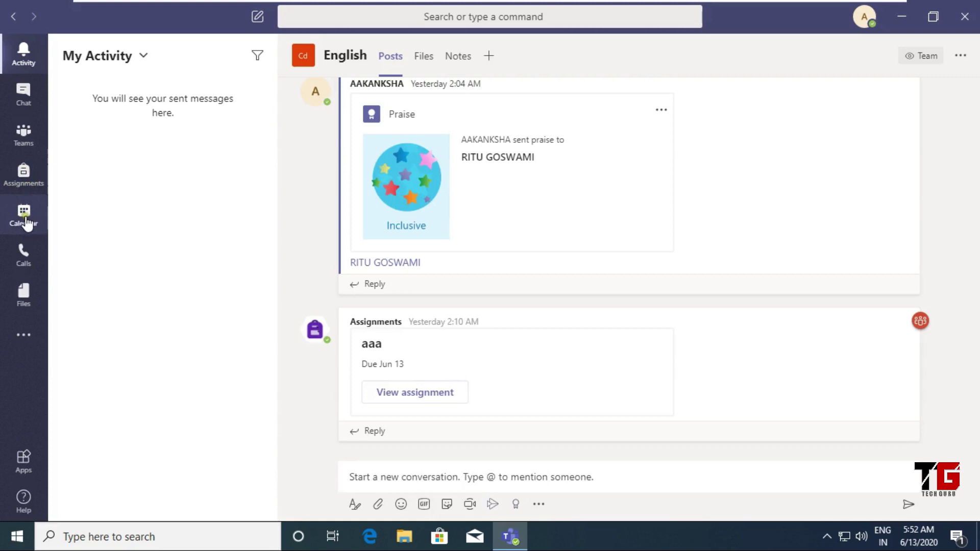
pyautogui.click(25, 258)
pyautogui.click(22, 134)
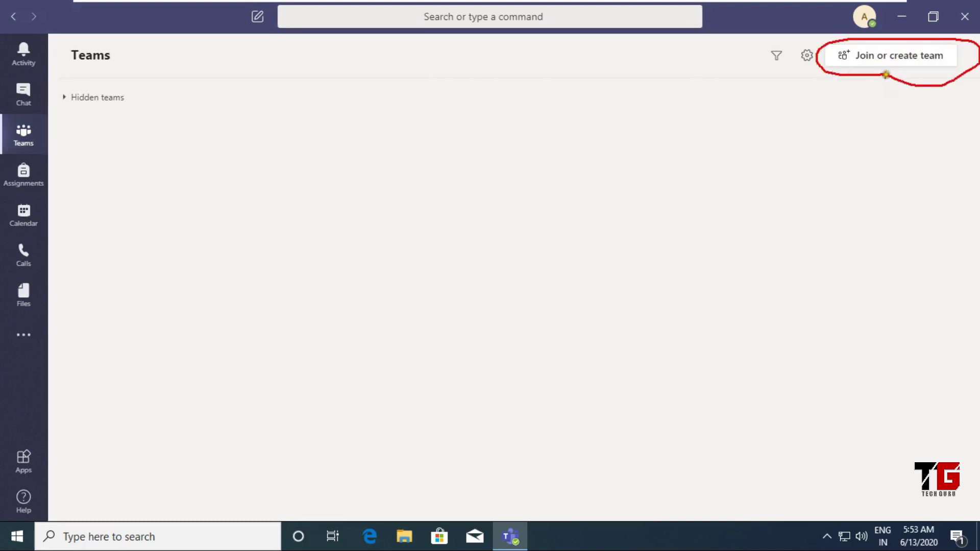
# Create a new team of type Class named 'Class Five' and continue to adding people
pyautogui.click(909, 55)
pyautogui.click(201, 261)
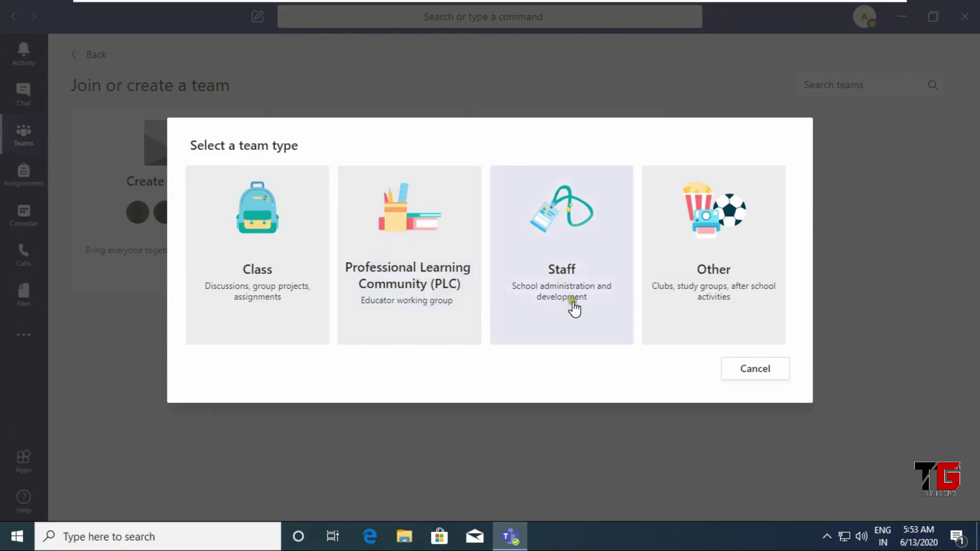
pyautogui.click(556, 310)
pyautogui.click(730, 308)
pyautogui.click(262, 282)
pyautogui.click(263, 287)
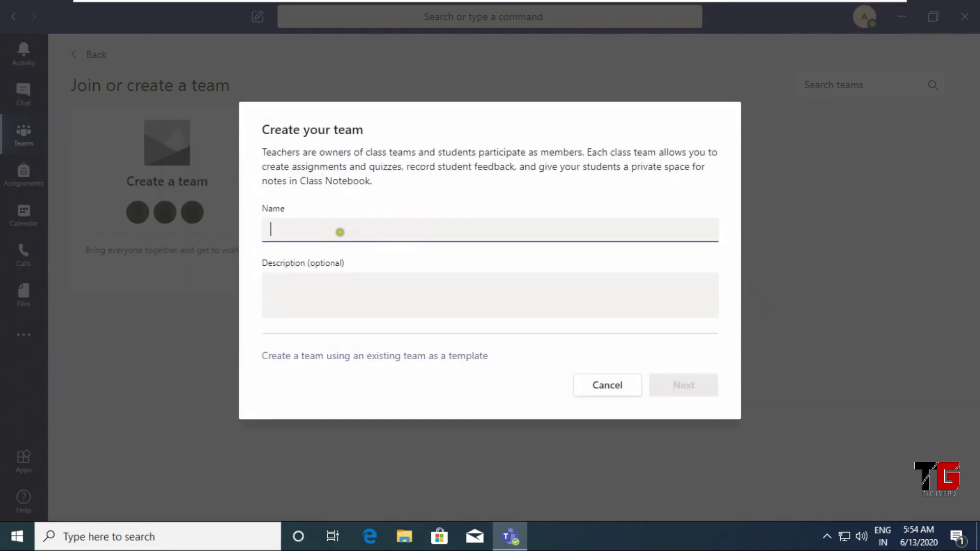
pyautogui.write('Class Five')
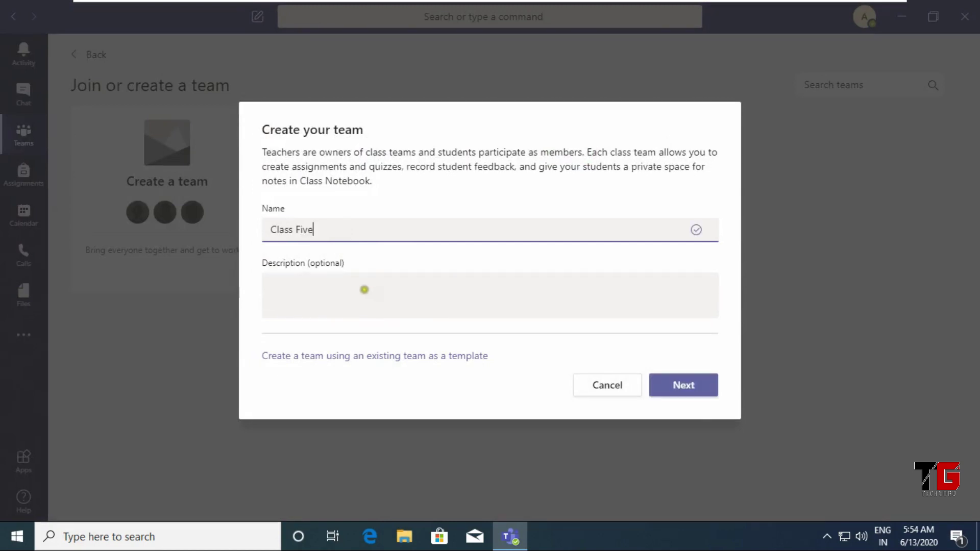
pyautogui.click(678, 395)
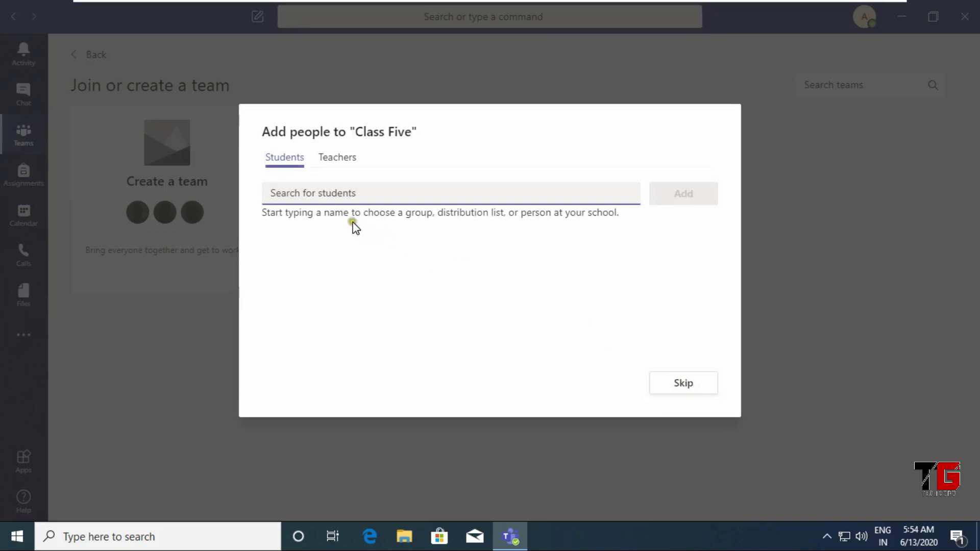
# On the Teachers tab, search the colleague's name and add the suggested teacher
pyautogui.click(339, 159)
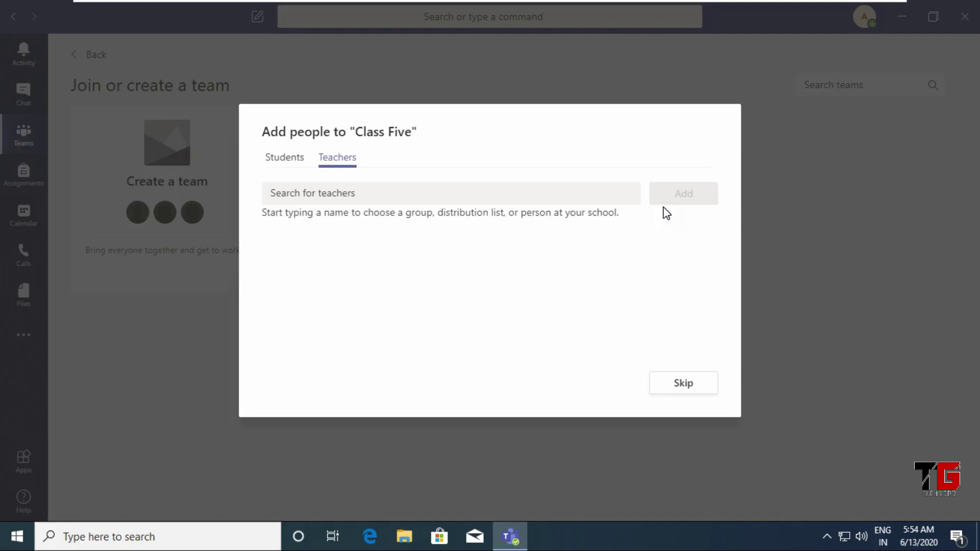
pyautogui.click(346, 195)
pyautogui.write('ri')
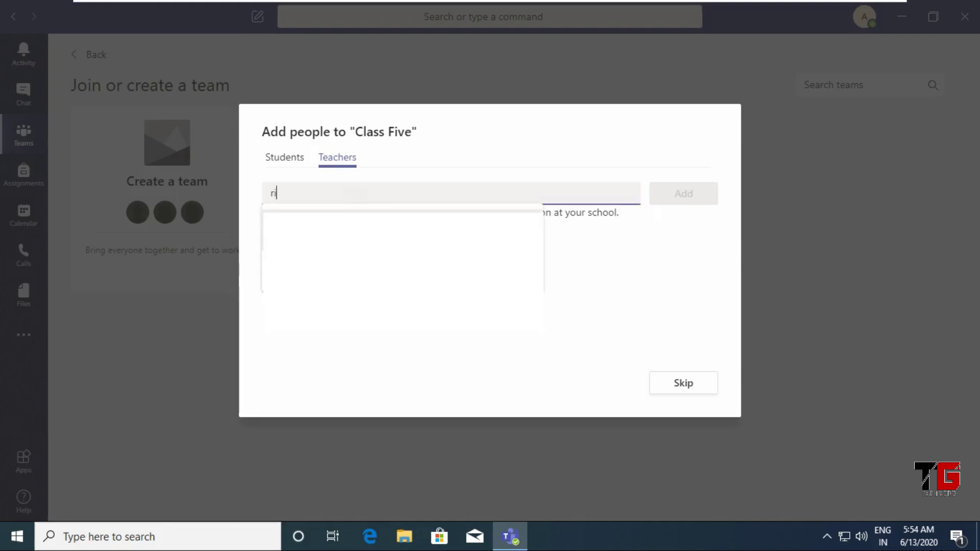
pyautogui.write('t')
pyautogui.press('Return')
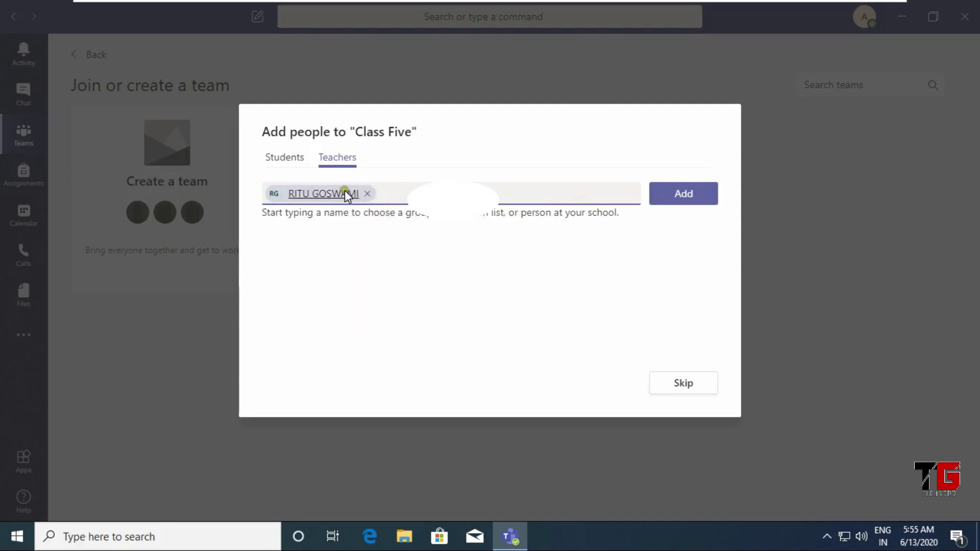
pyautogui.click(403, 193)
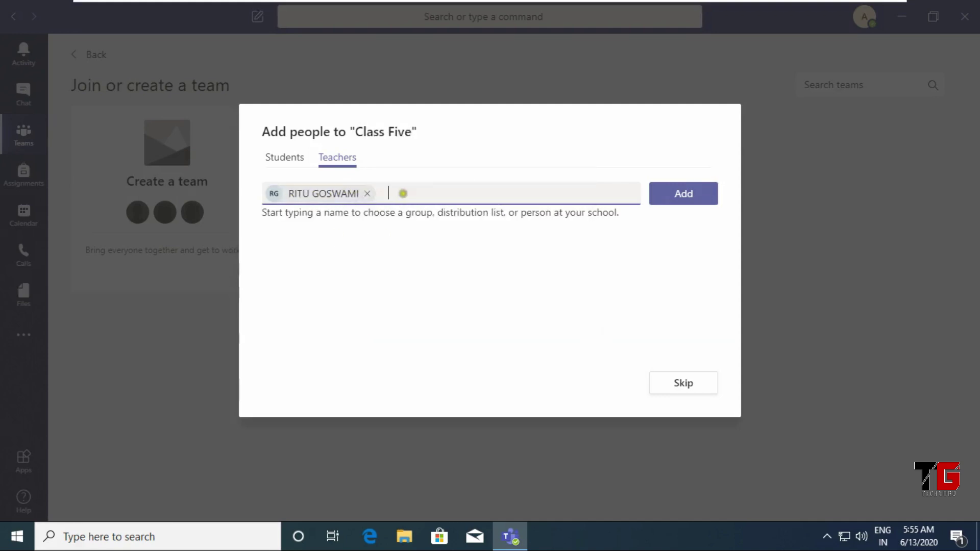
pyautogui.click(681, 196)
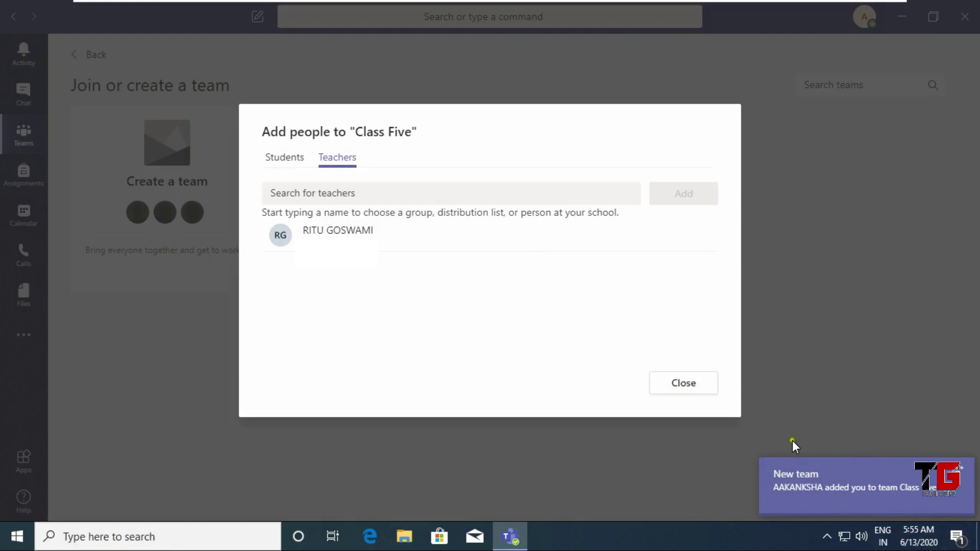
# Close the Add people dialog and open Class Five's General channel
pyautogui.click(684, 382)
pyautogui.click(133, 156)
pyautogui.click(116, 160)
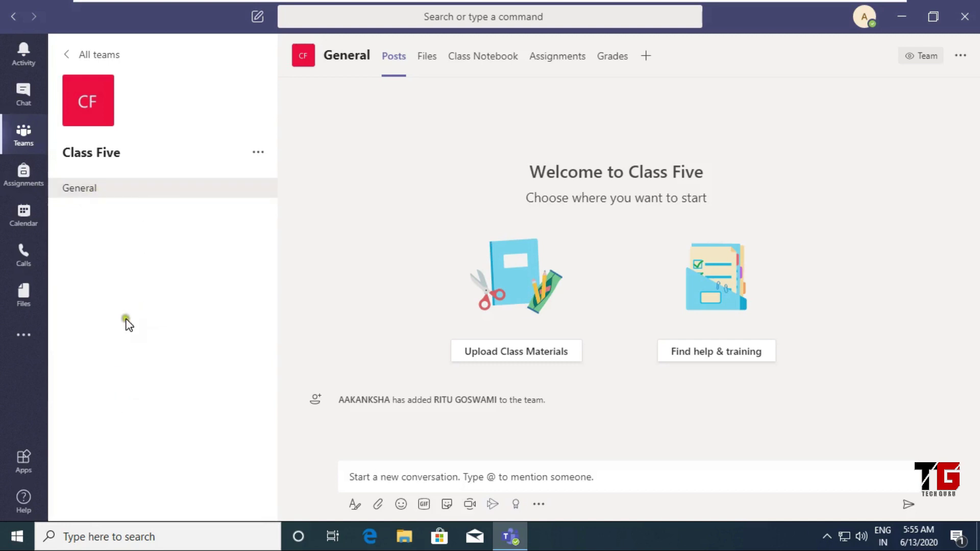
# Create a 'Computer' channel in Class Five with 'Automatically show this channel' ticked
pyautogui.click(259, 154)
pyautogui.click(298, 209)
pyautogui.write('C')
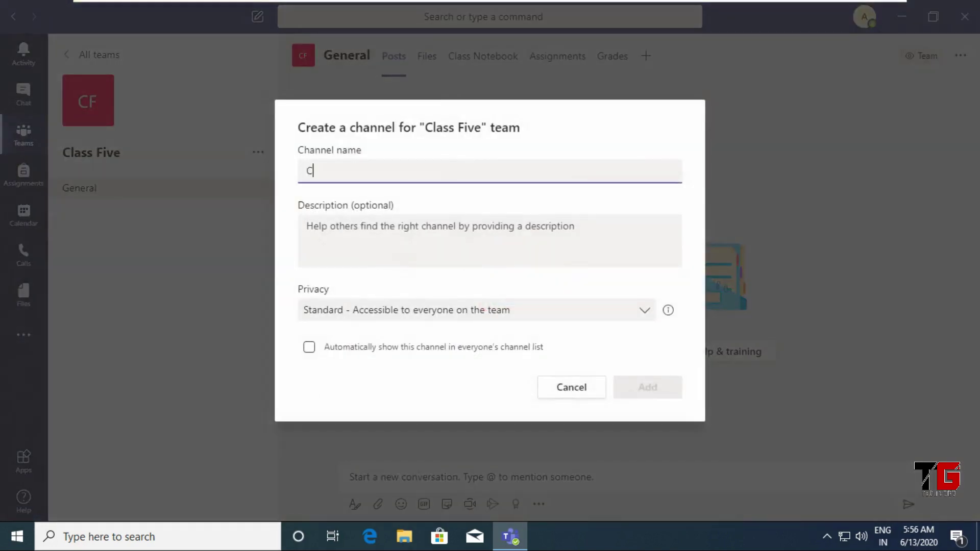
pyautogui.write('omputer')
pyautogui.click(391, 250)
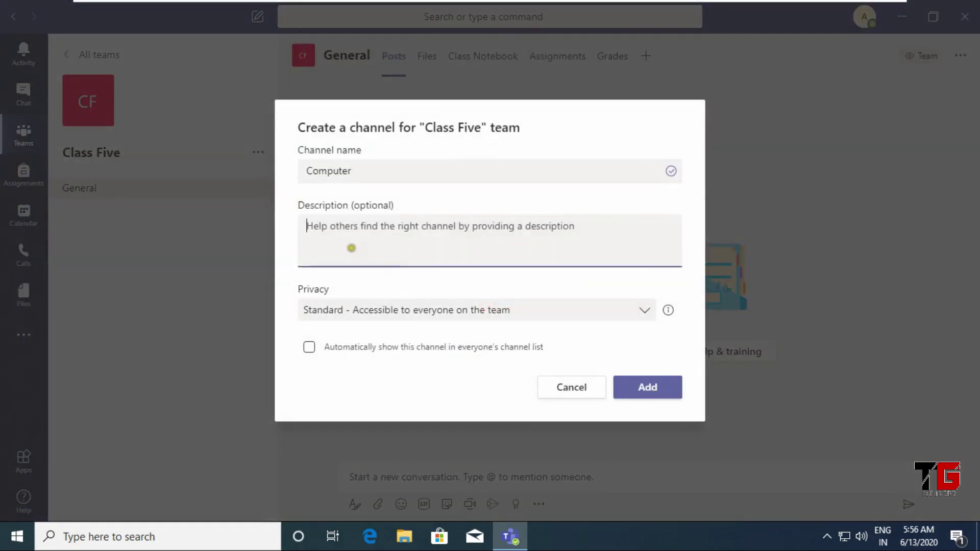
pyautogui.click(310, 348)
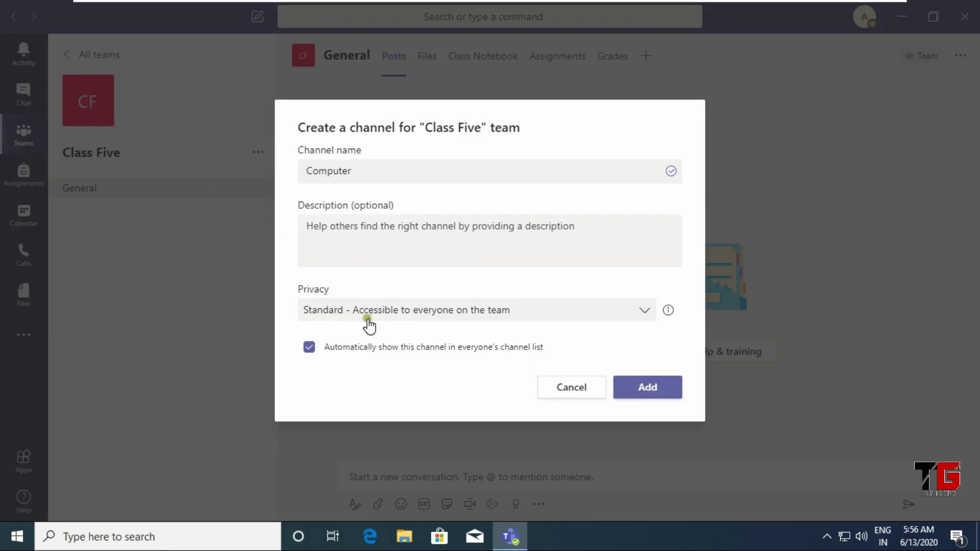
pyautogui.click(664, 394)
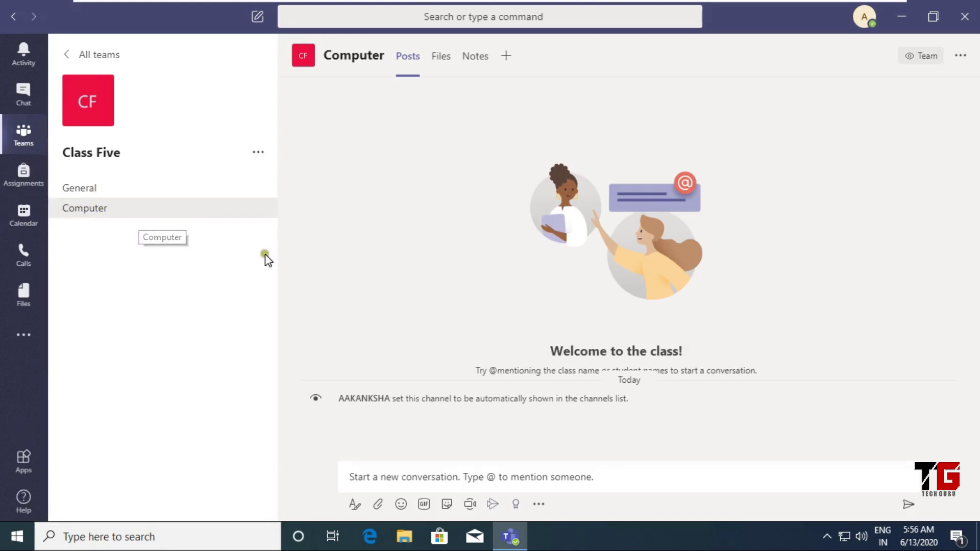
# Post 'Hello students' as the first conversation in the Computer channel
pyautogui.moveTo(354, 442)
pyautogui.mouseDown()
pyautogui.moveTo(323, 466)
pyautogui.moveTo(352, 513)
pyautogui.moveTo(562, 513)
pyautogui.moveTo(327, 454)
pyautogui.mouseUp()
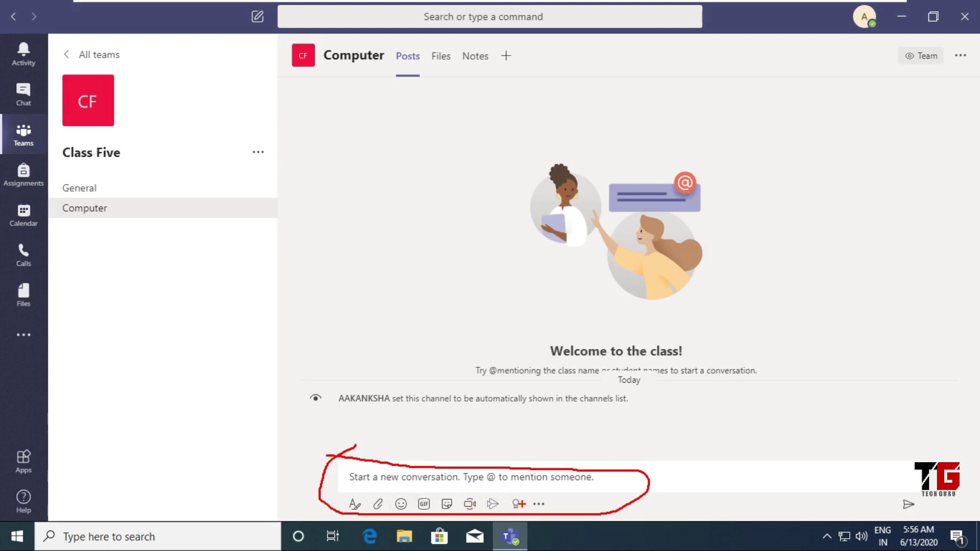
pyautogui.click(425, 477)
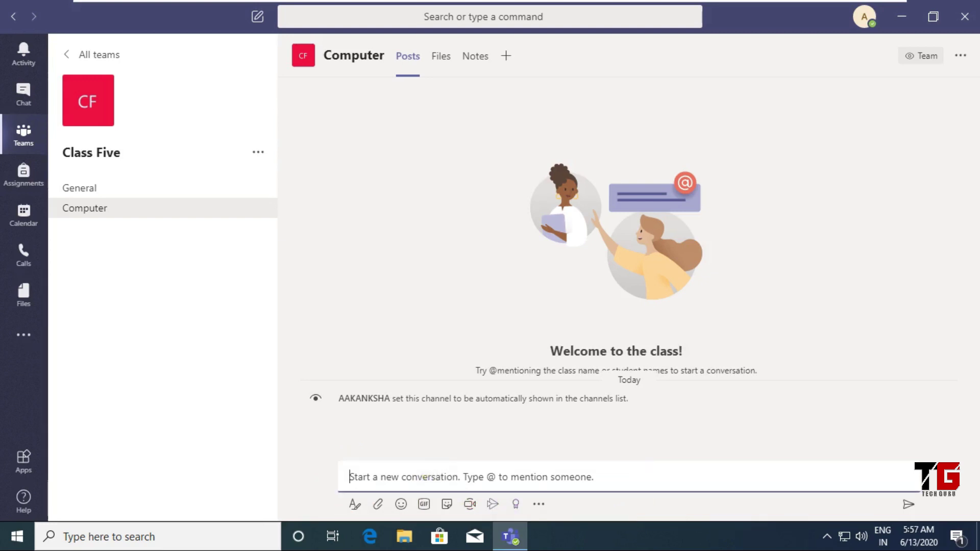
pyautogui.write('Hello students')
pyautogui.press('Return')
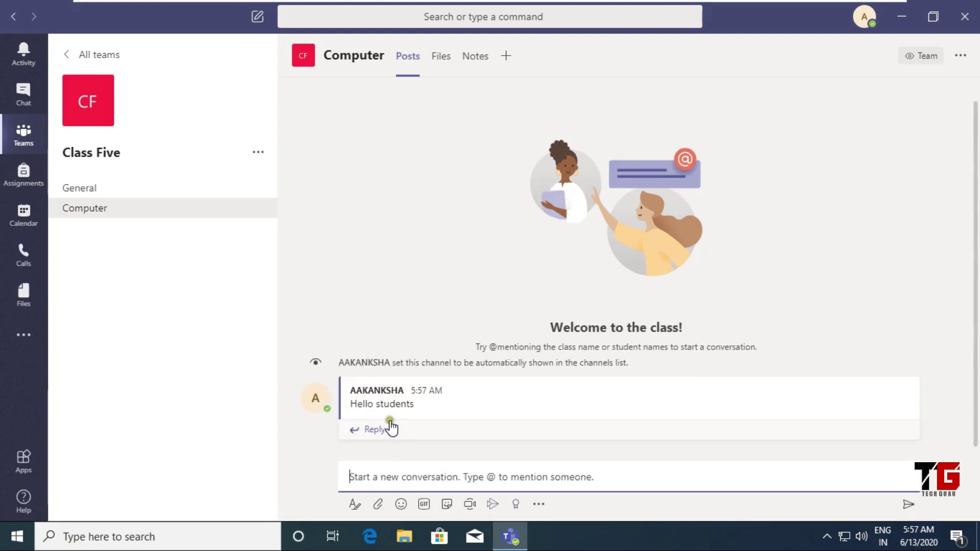
pyautogui.moveTo(399, 425)
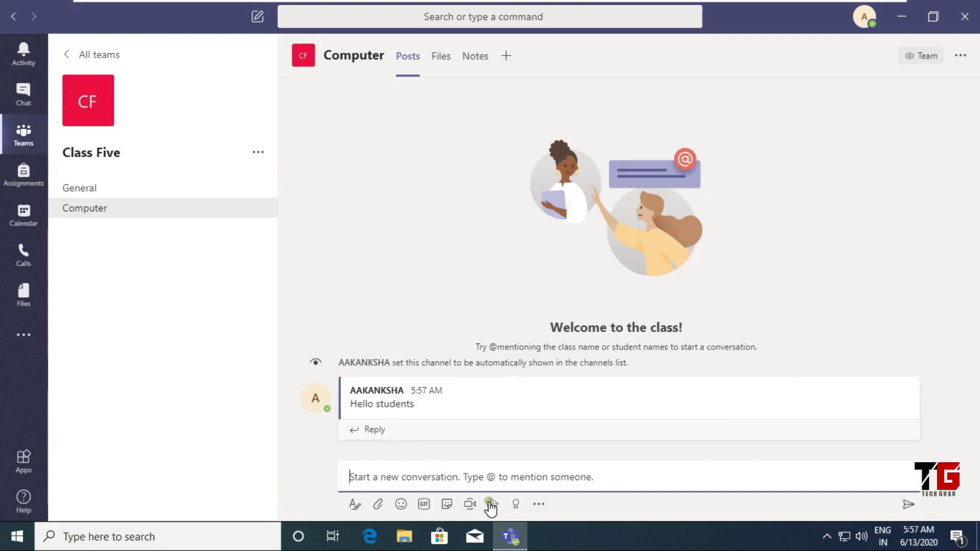
# Send an Awesome praise badge to the suggested student after previewing it
pyautogui.click(517, 505)
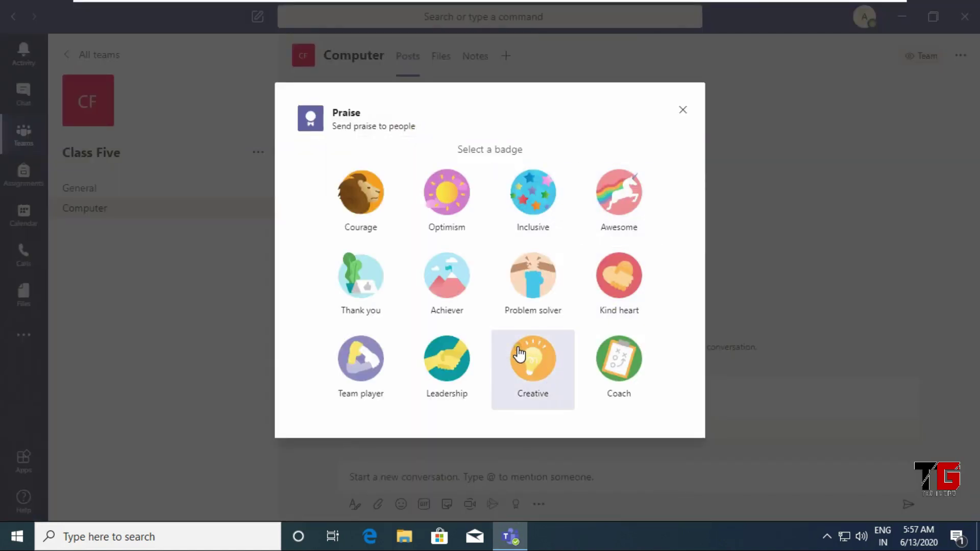
pyautogui.click(627, 212)
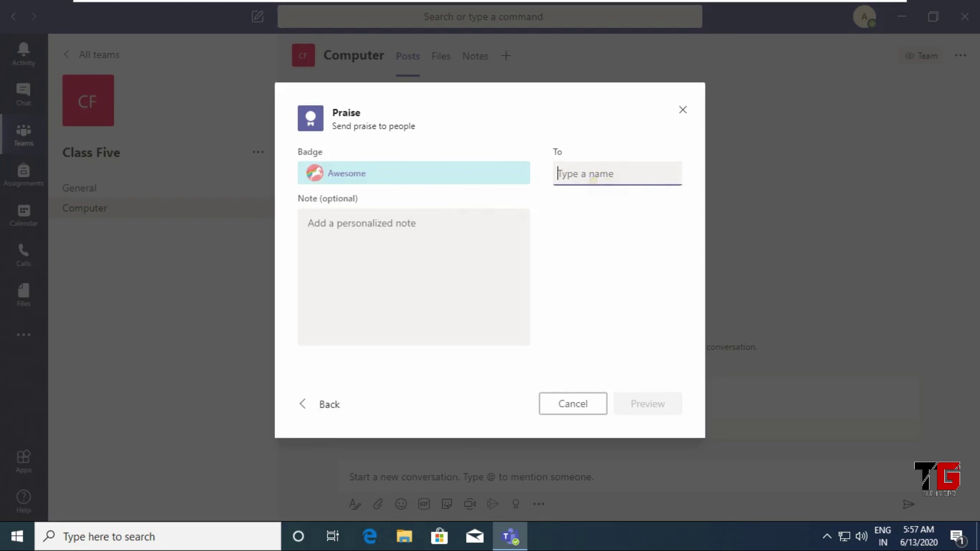
pyautogui.write('Vik')
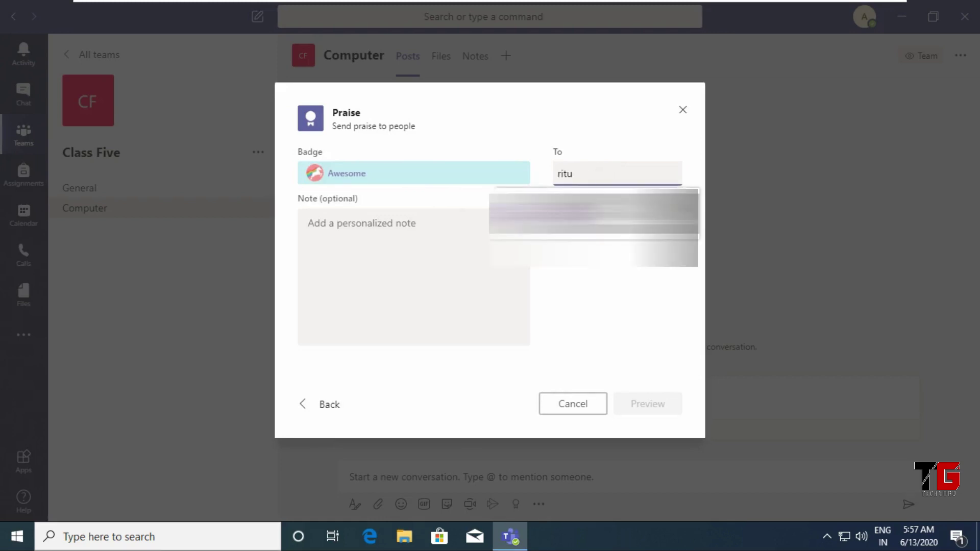
pyautogui.press('Return')
pyautogui.click(650, 410)
pyautogui.click(647, 404)
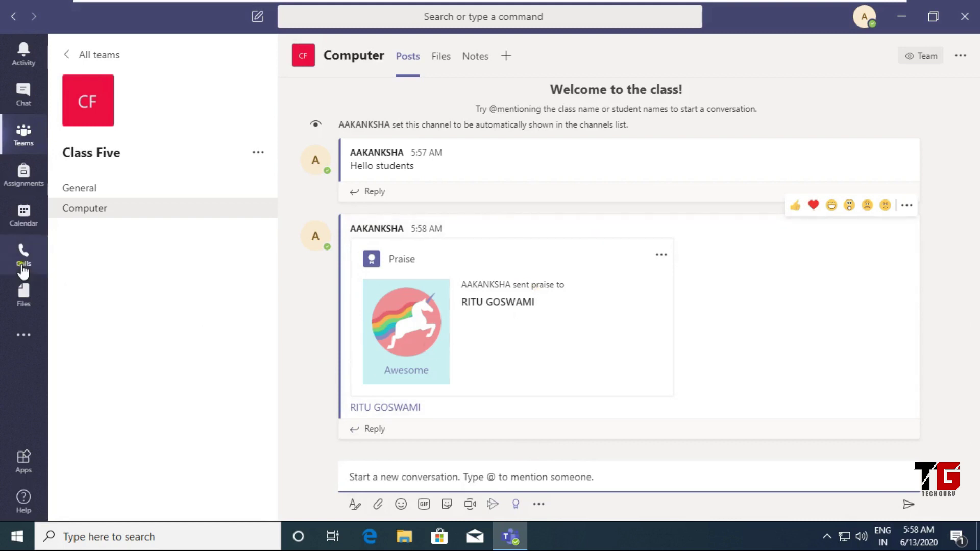
# Start a new calendar meeting titled 'Computer Class' beginning at 6:00 PM
pyautogui.click(24, 213)
pyautogui.moveTo(846, 75)
pyautogui.mouseDown()
pyautogui.moveTo(957, 72)
pyautogui.moveTo(924, 35)
pyautogui.moveTo(727, 57)
pyautogui.moveTo(865, 69)
pyautogui.mouseUp()
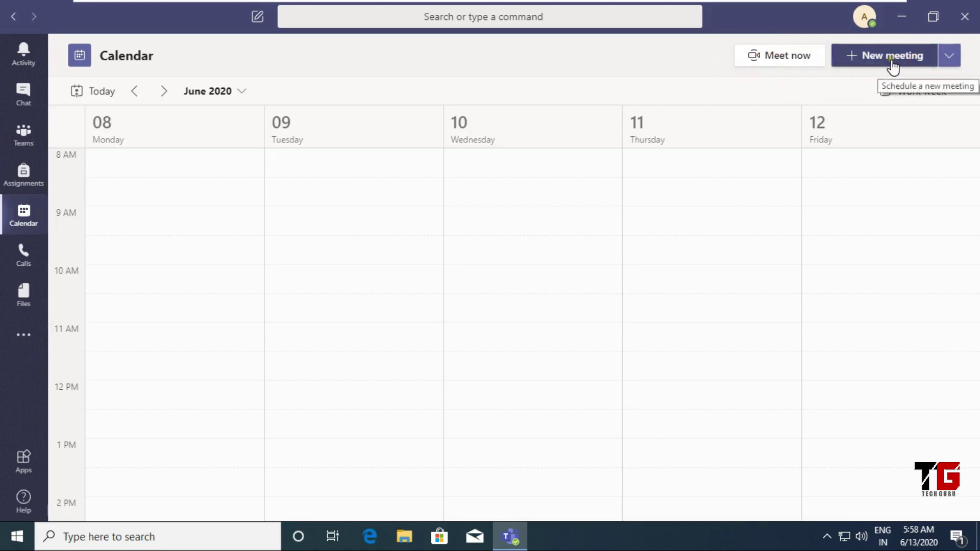
pyautogui.click(894, 64)
pyautogui.write('Computer Class')
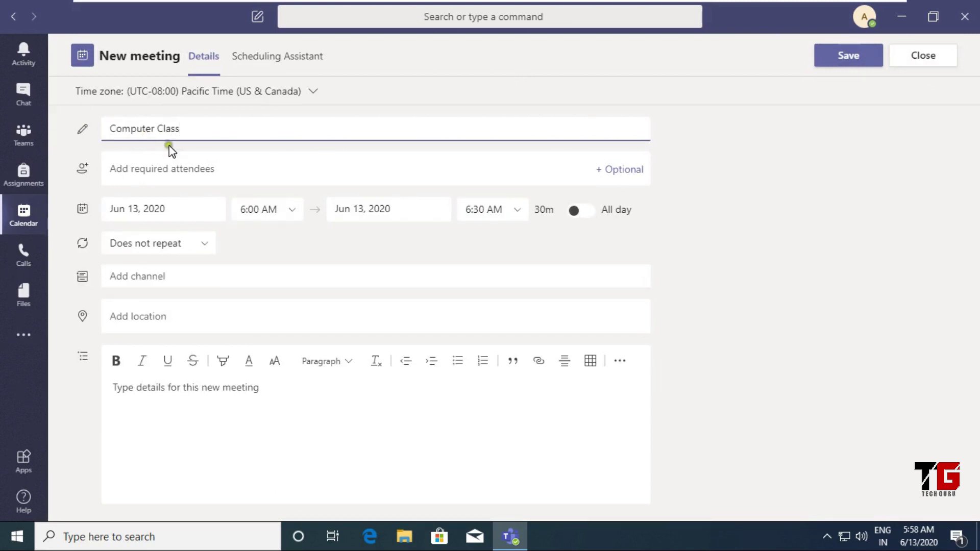
pyautogui.click(220, 176)
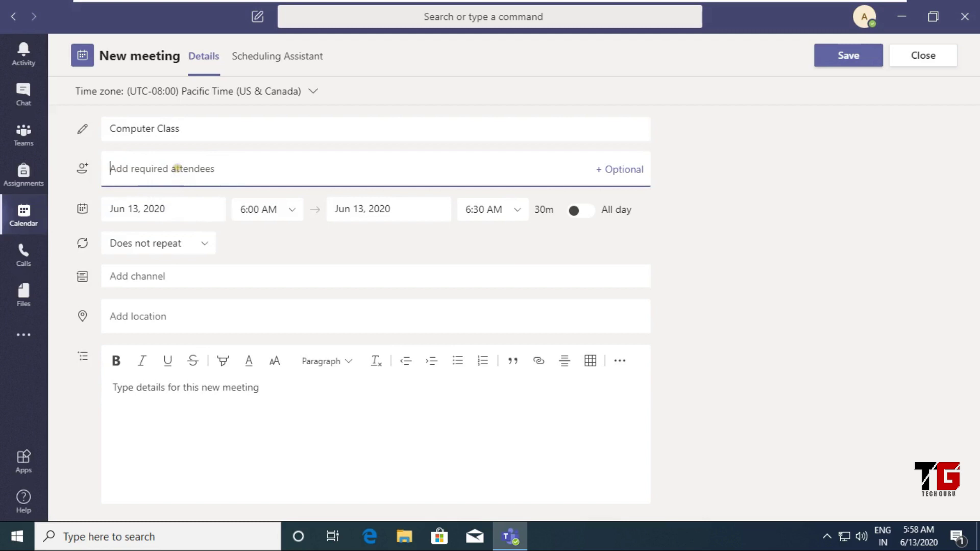
pyautogui.click(188, 212)
pyautogui.click(256, 210)
pyautogui.write('6:00 PM')
pyautogui.click(522, 219)
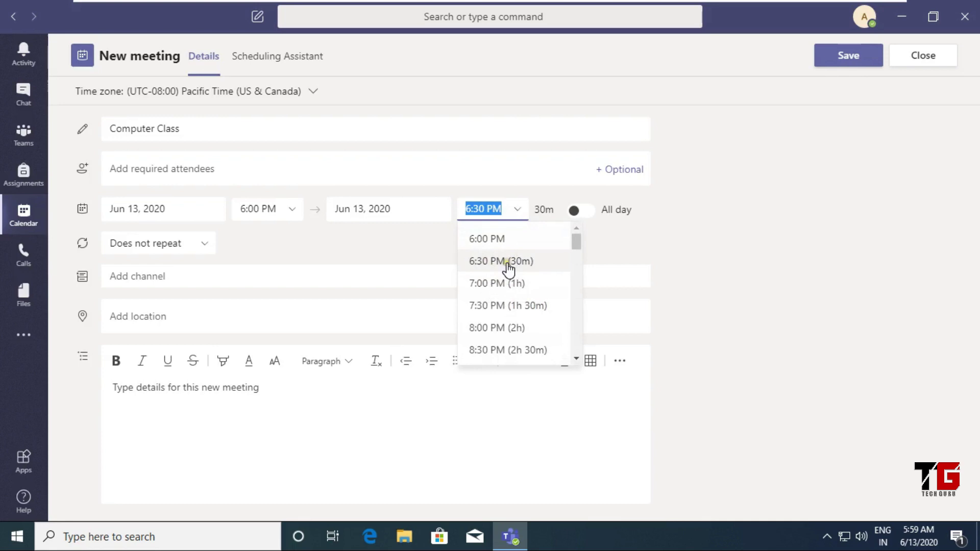
# Make the meeting repeat every weekday in the Class Five > Computer channel and send it
pyautogui.click(158, 243)
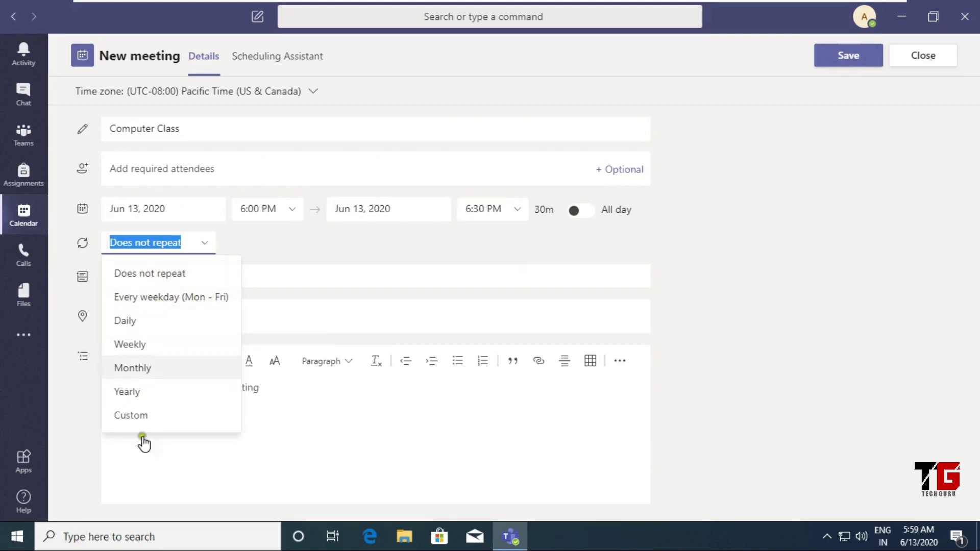
pyautogui.click(146, 299)
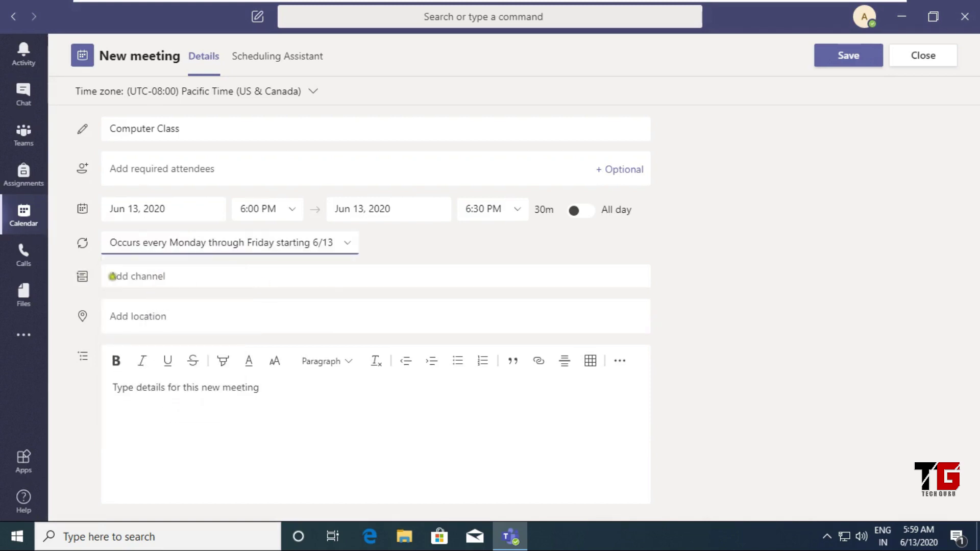
pyautogui.click(128, 277)
pyautogui.click(148, 348)
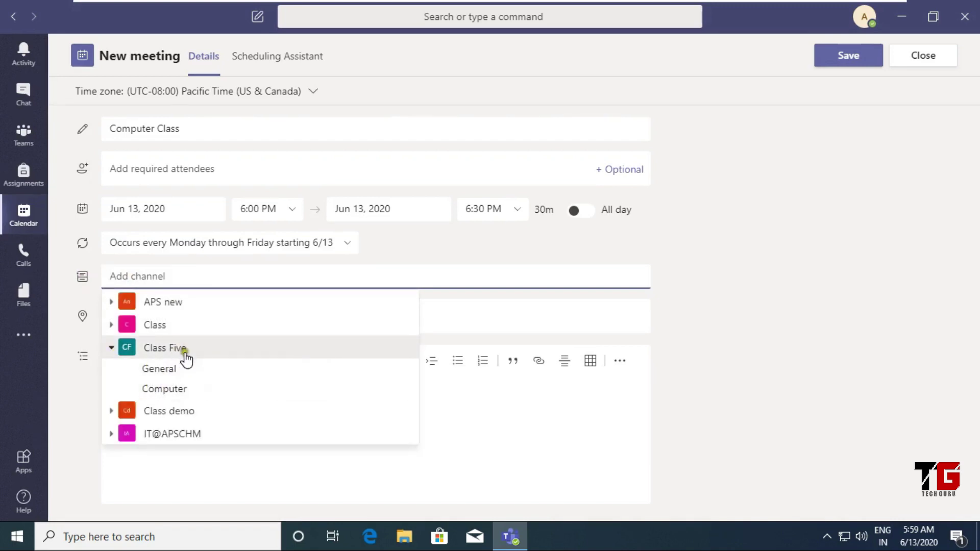
pyautogui.click(177, 389)
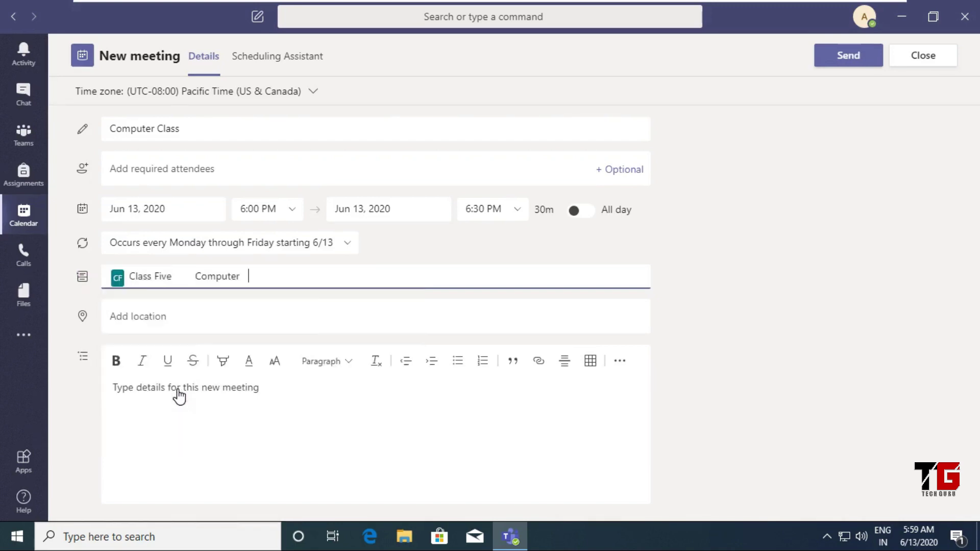
pyautogui.click(848, 60)
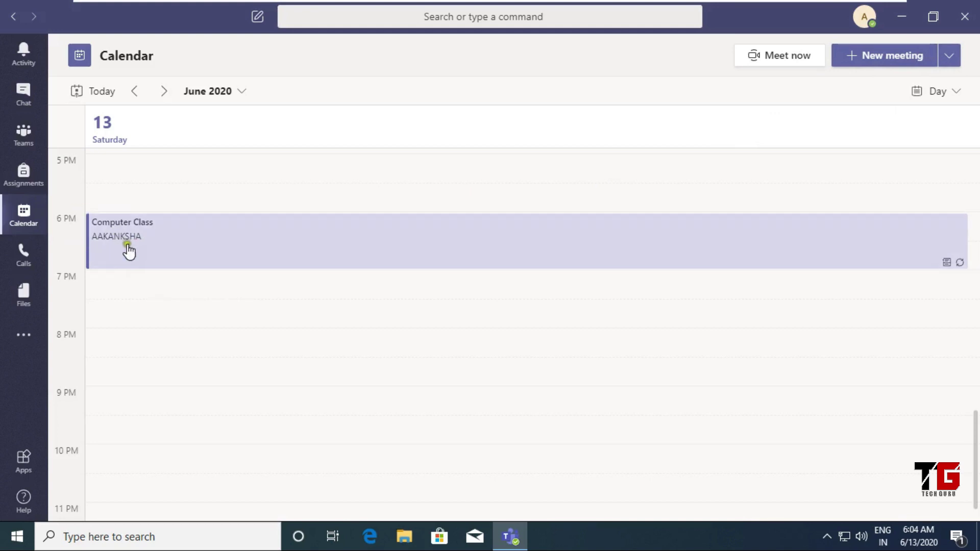
# Copy the Join Microsoft Teams Meeting link from the Computer Class event details
pyautogui.click(454, 251)
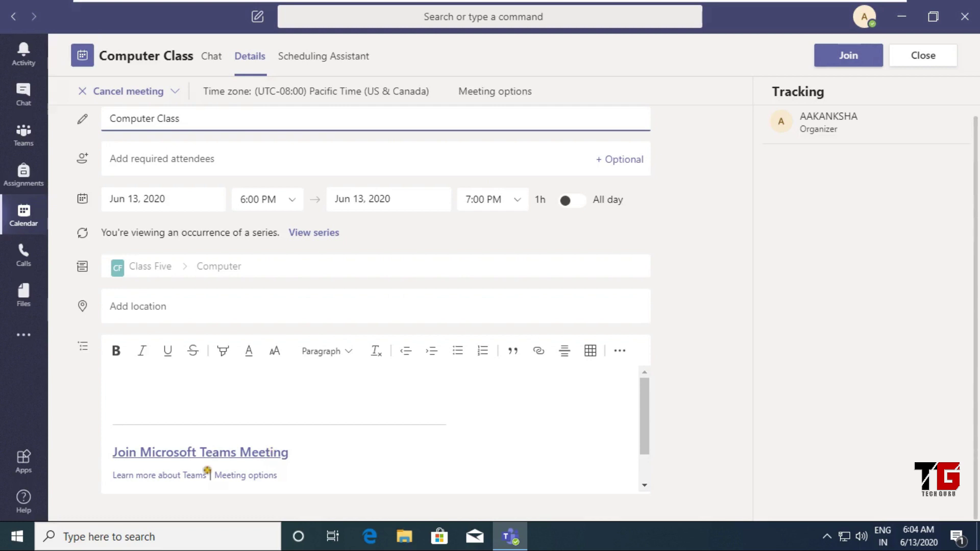
pyautogui.moveTo(184, 463)
pyautogui.mouseDown()
pyautogui.moveTo(317, 477)
pyautogui.moveTo(191, 431)
pyautogui.moveTo(109, 453)
pyautogui.moveTo(193, 469)
pyautogui.mouseUp()
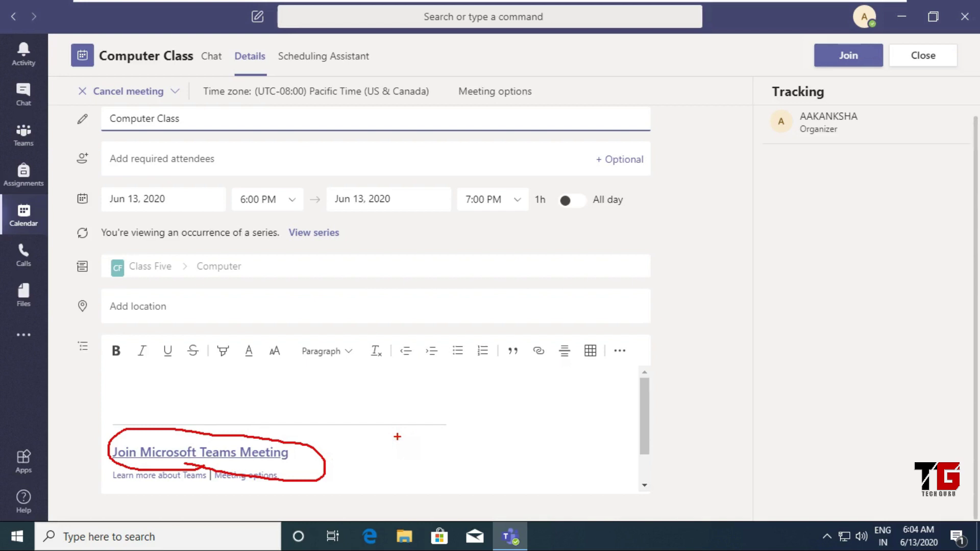
pyautogui.moveTo(397, 437)
pyautogui.mouseDown()
pyautogui.moveTo(291, 451)
pyautogui.moveTo(305, 465)
pyautogui.mouseUp()
pyautogui.press('Escape')
pyautogui.rightClick(271, 456)
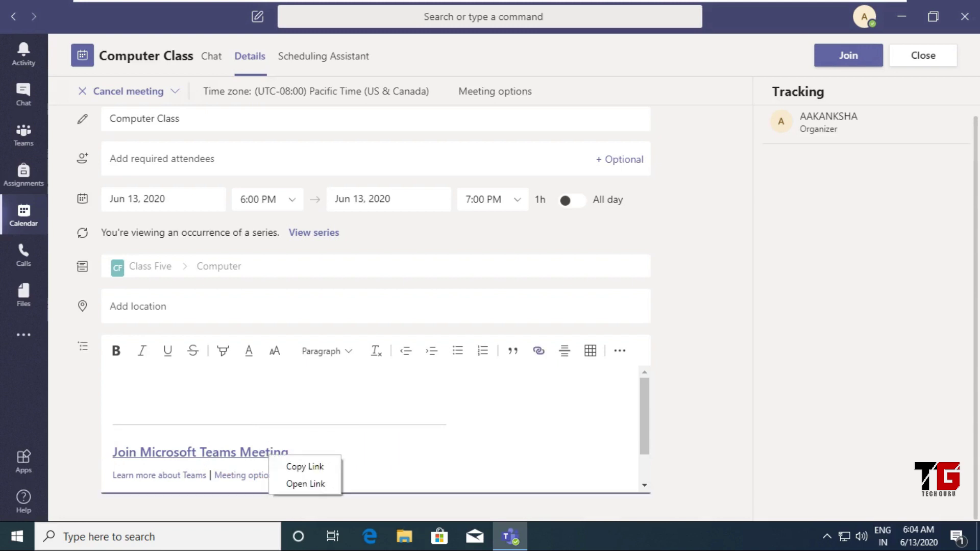
pyautogui.click(305, 468)
# Paste the link into a new Notepad window to check it, then close Notepad
pyautogui.press('super+r')
pyautogui.press('Return')
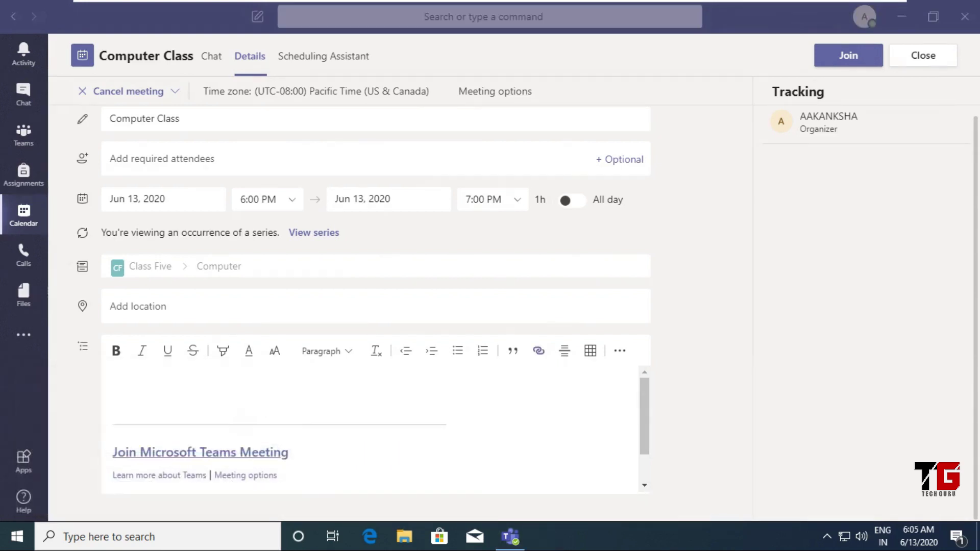
pyautogui.hotkey('ctrl', 'v')
pyautogui.click(525, 303)
pyautogui.moveTo(468, 461); pyautogui.dragTo(145, 449)
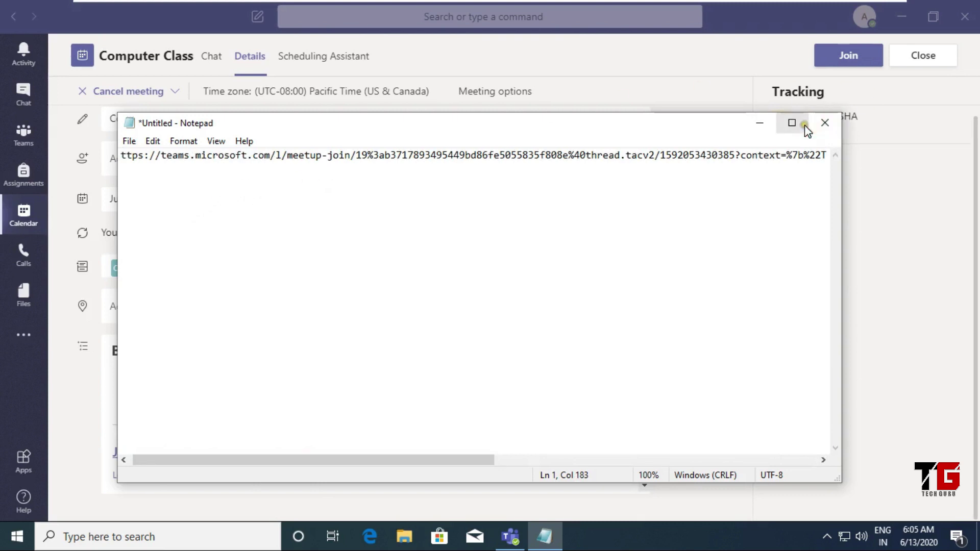
pyautogui.click(825, 123)
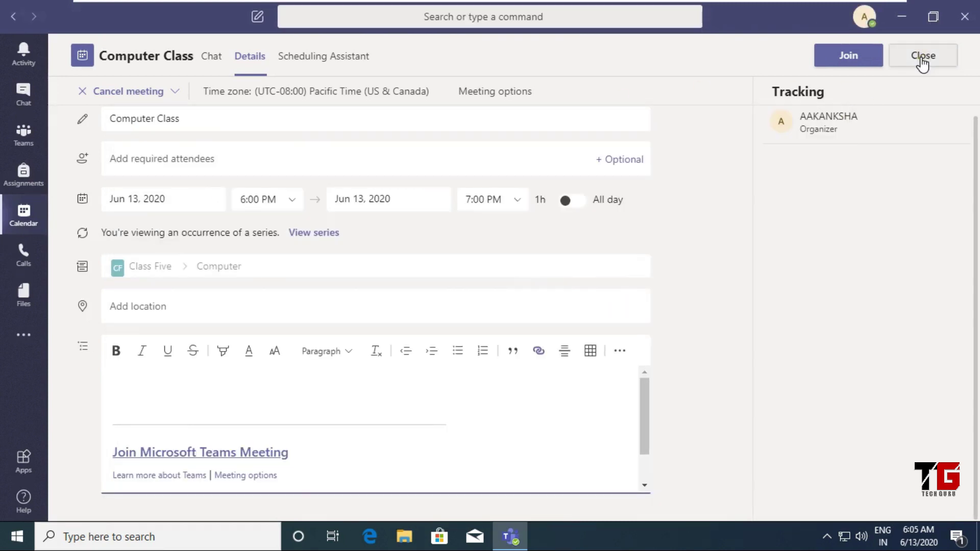
# Open the Computer Class event from the Calendar and join it to reach the audio/video setup
pyautogui.click(922, 56)
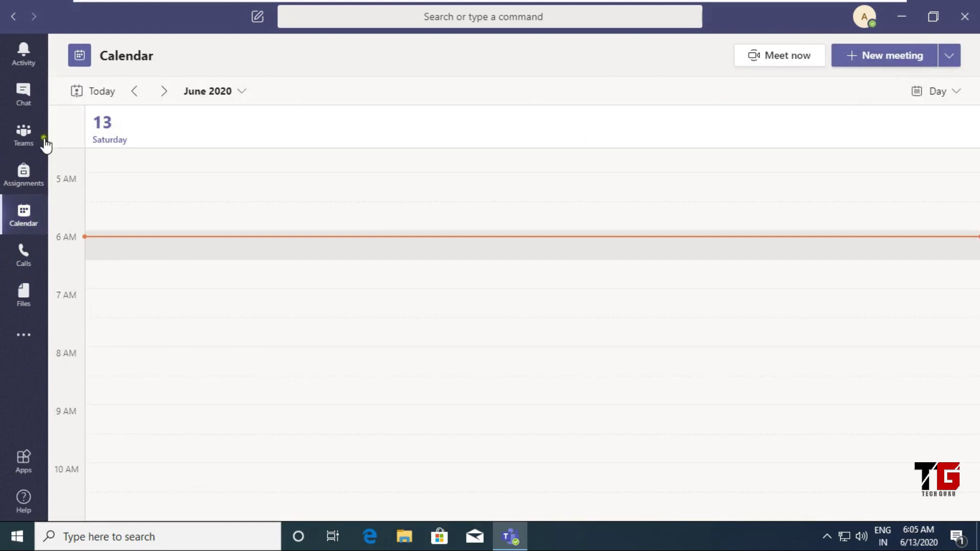
pyautogui.click(28, 223)
pyautogui.click(26, 212)
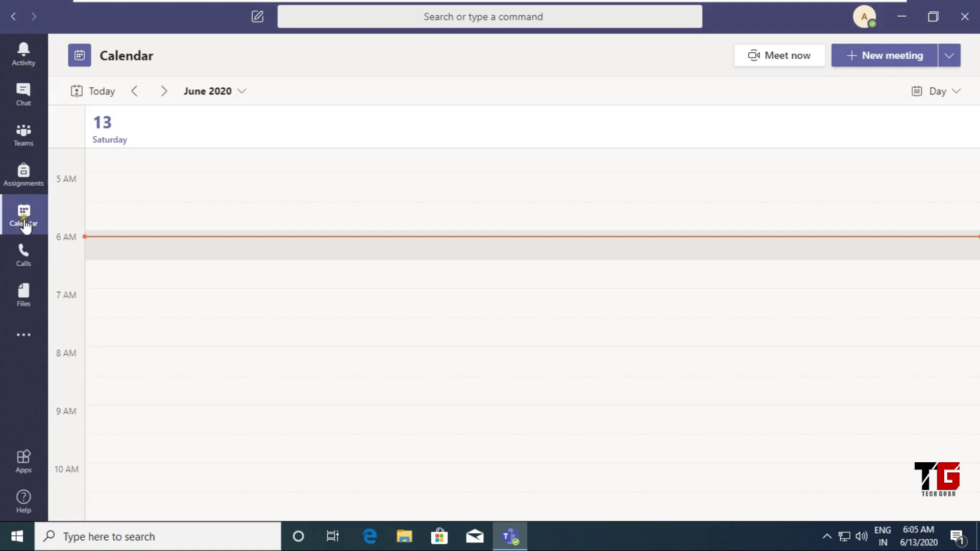
pyautogui.click(211, 201)
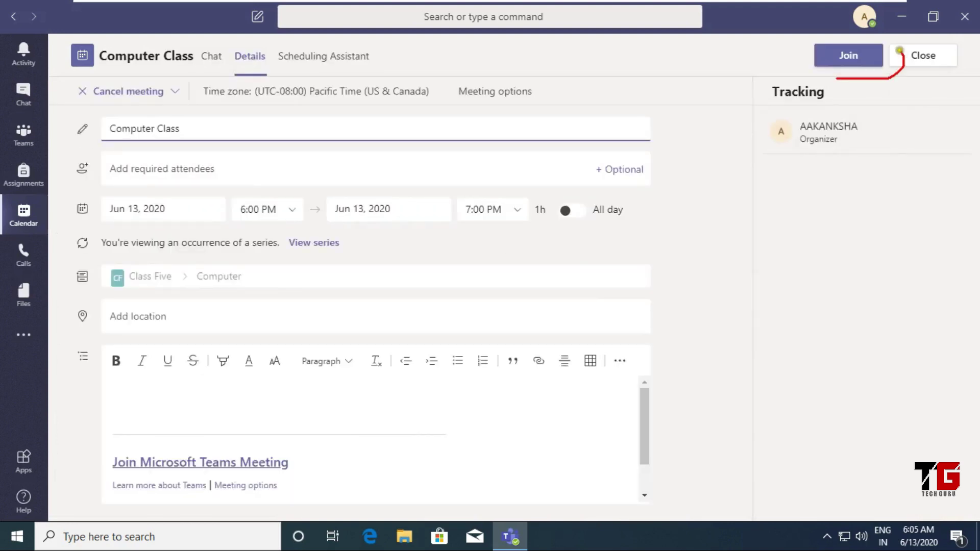
pyautogui.moveTo(899, 49)
pyautogui.mouseDown()
pyautogui.moveTo(808, 34)
pyautogui.moveTo(823, 88)
pyautogui.mouseUp()
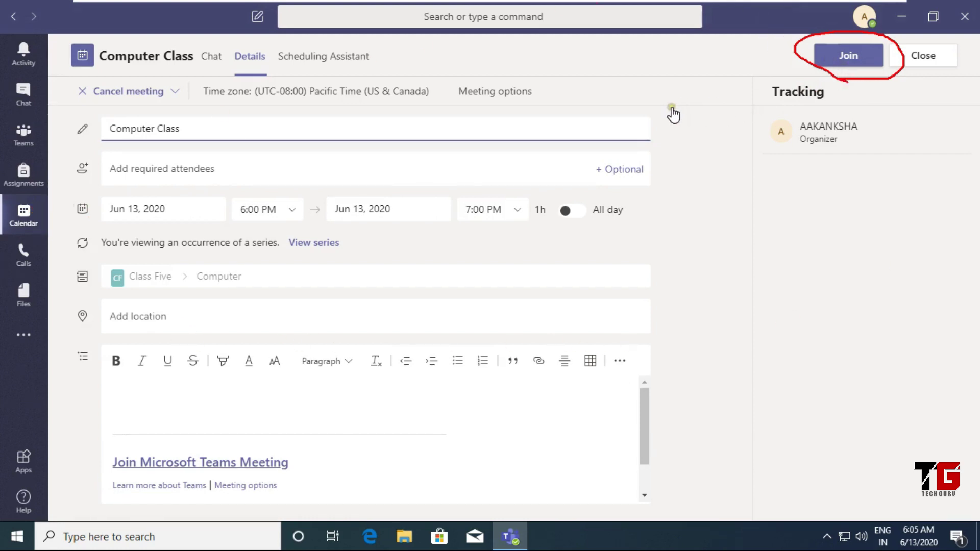
pyautogui.click(849, 56)
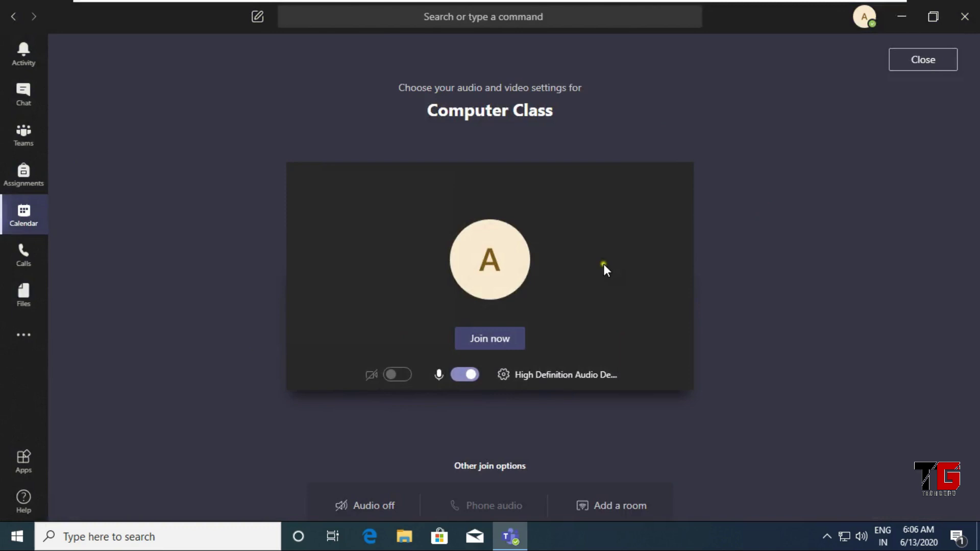
pyautogui.click(491, 345)
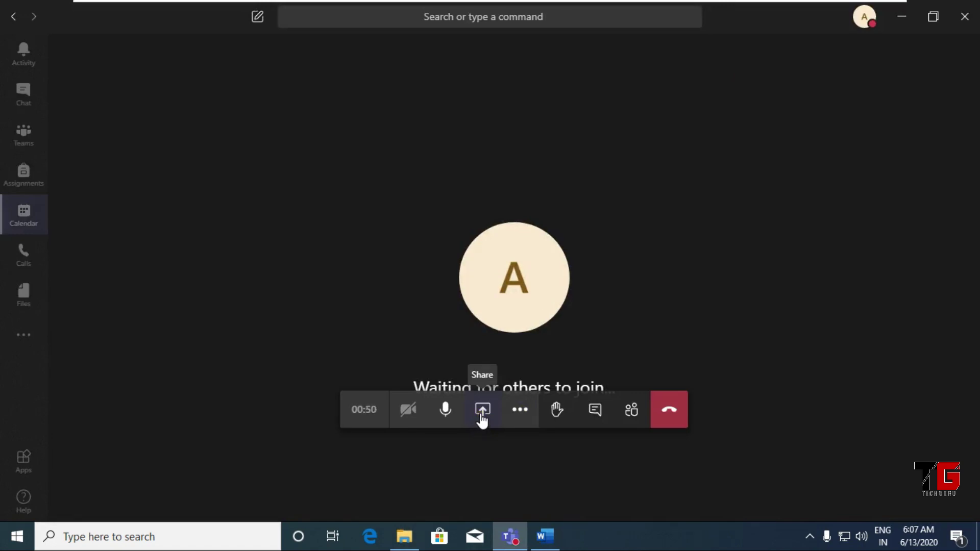
# Join the call and share the assignment1 - Word window with participants
pyautogui.click(482, 416)
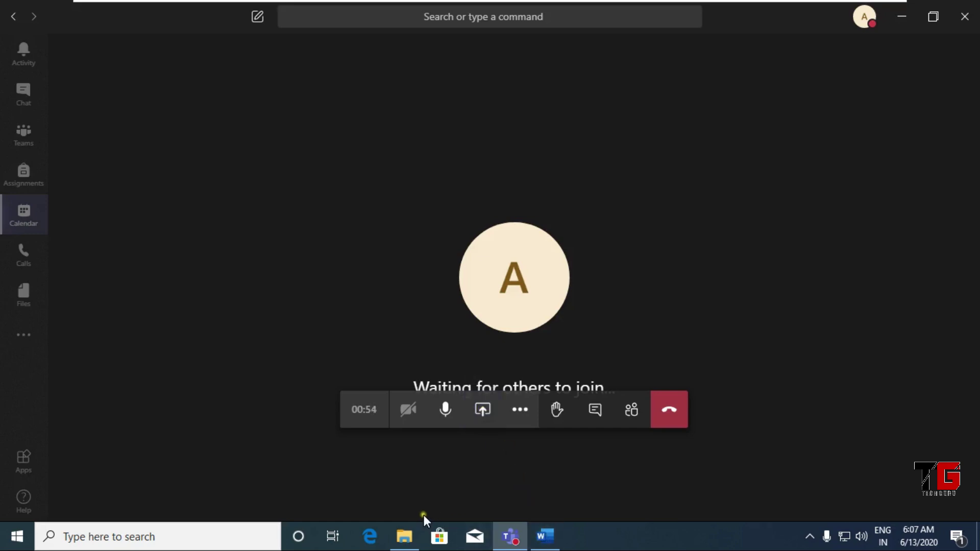
pyautogui.click(482, 416)
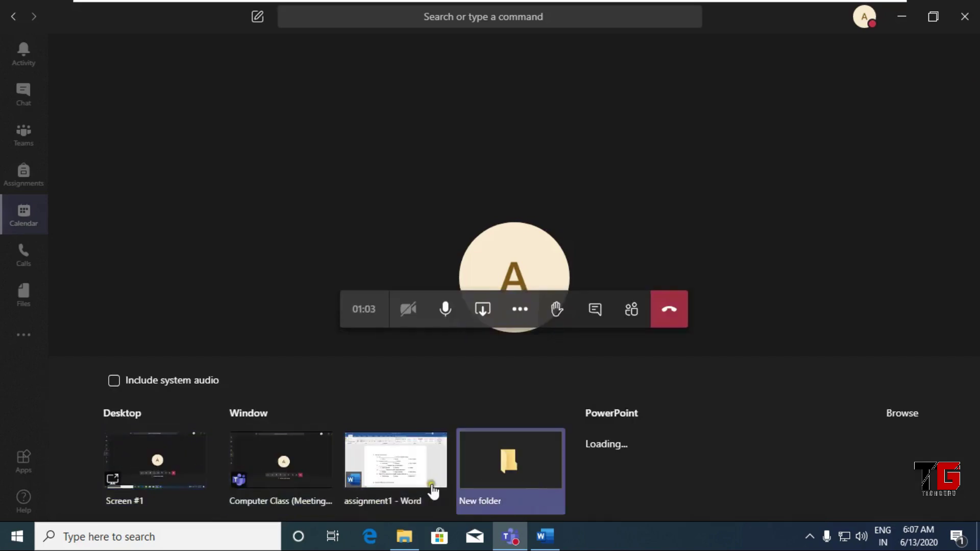
pyautogui.click(434, 489)
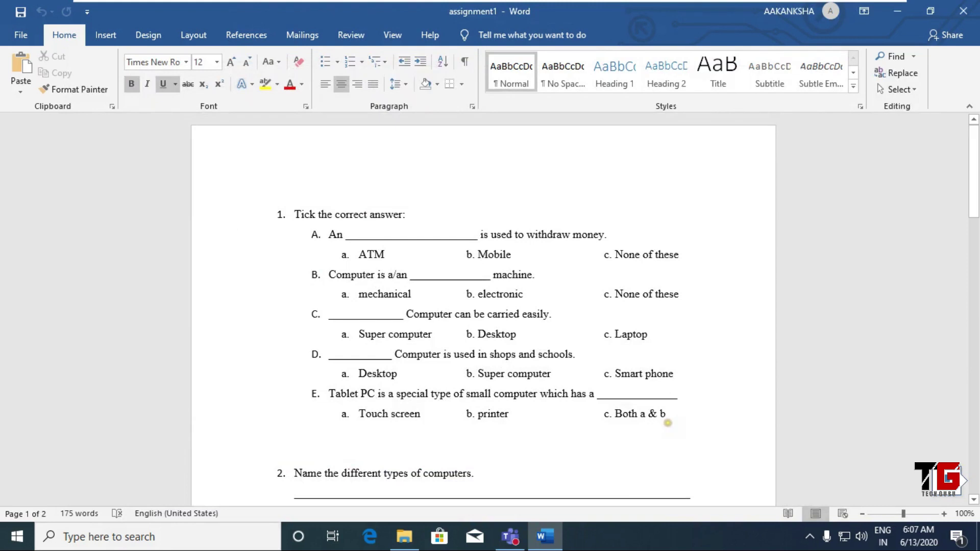
# Scroll the shared assignment1 worksheet, then go back to the Teams call screen while sharing continues
pyautogui.scroll(-8, 548, 366)
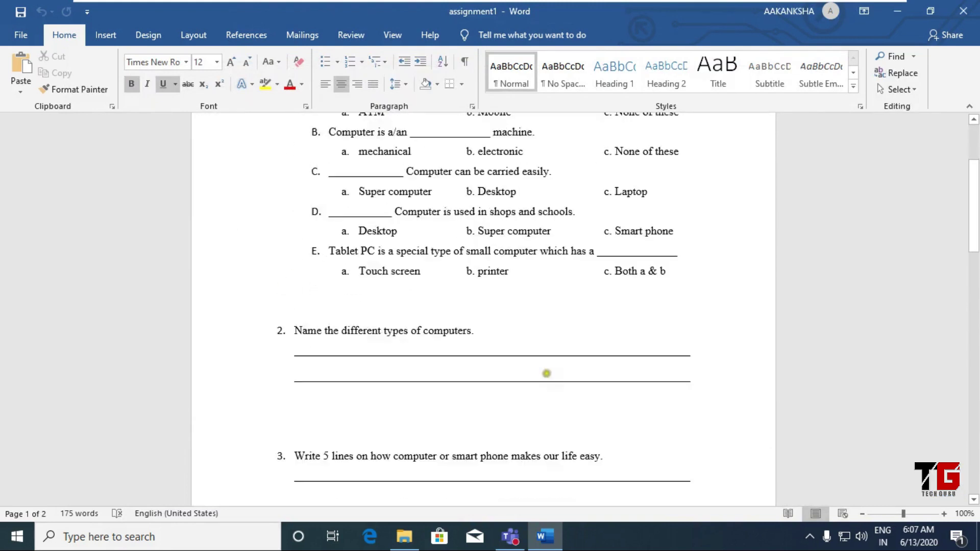
pyautogui.scroll(-8, 529, 311)
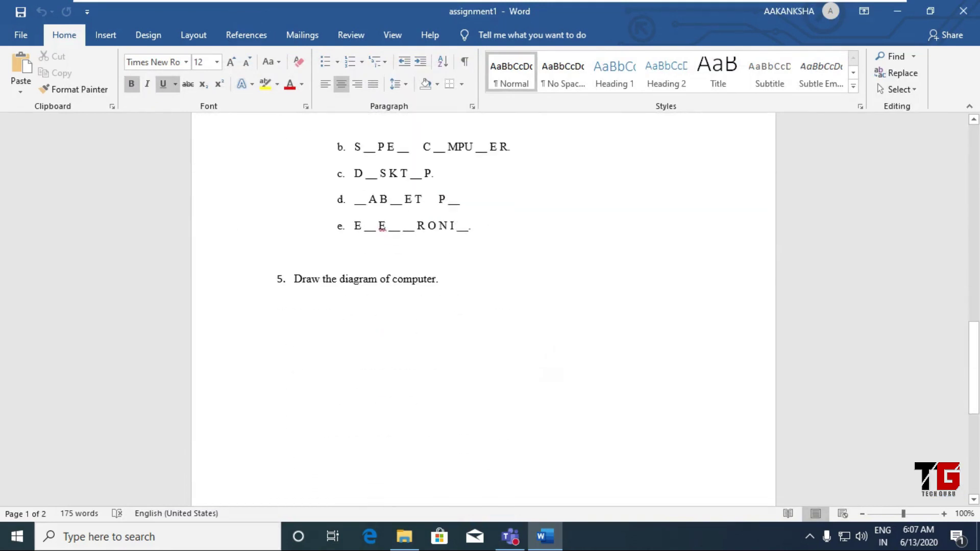
pyautogui.scroll(11, 528, 311)
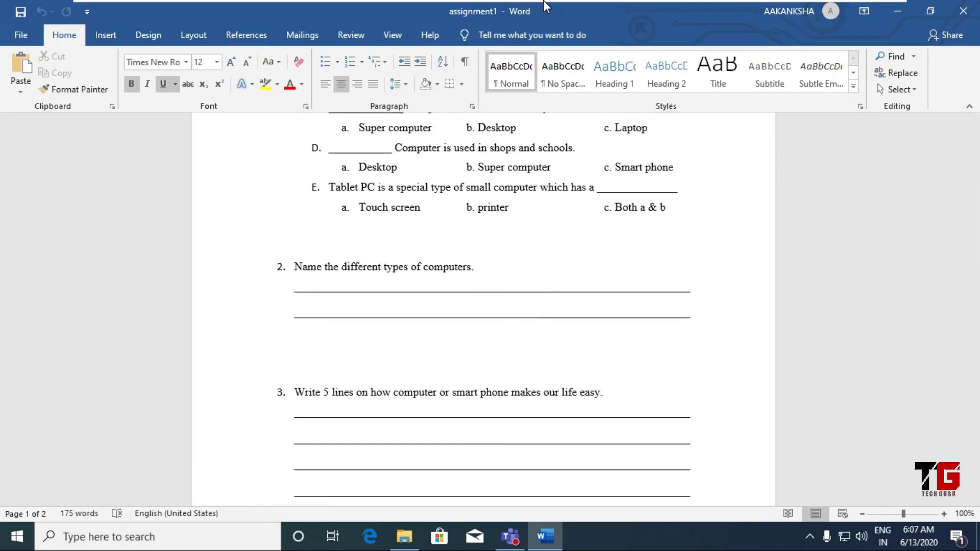
pyautogui.moveTo(669, 26)
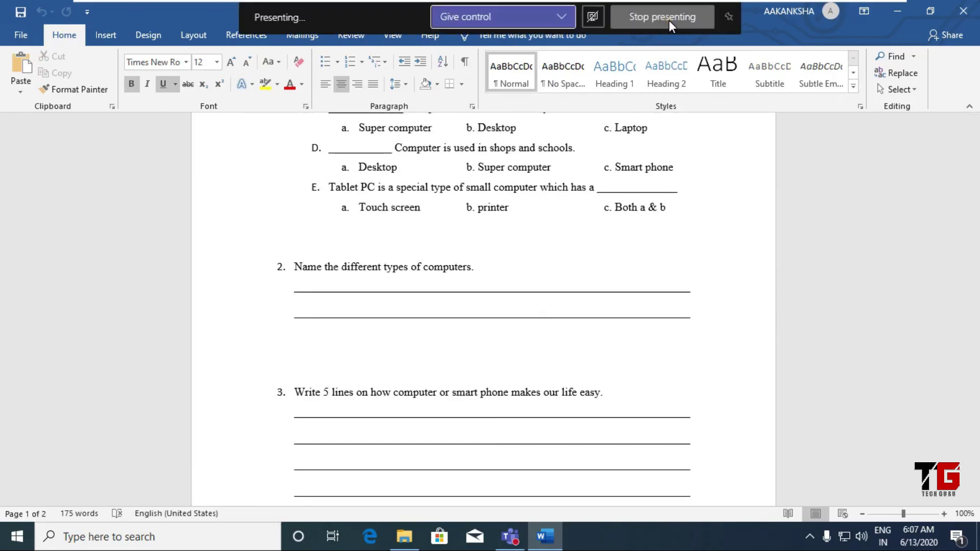
pyautogui.click(672, 21)
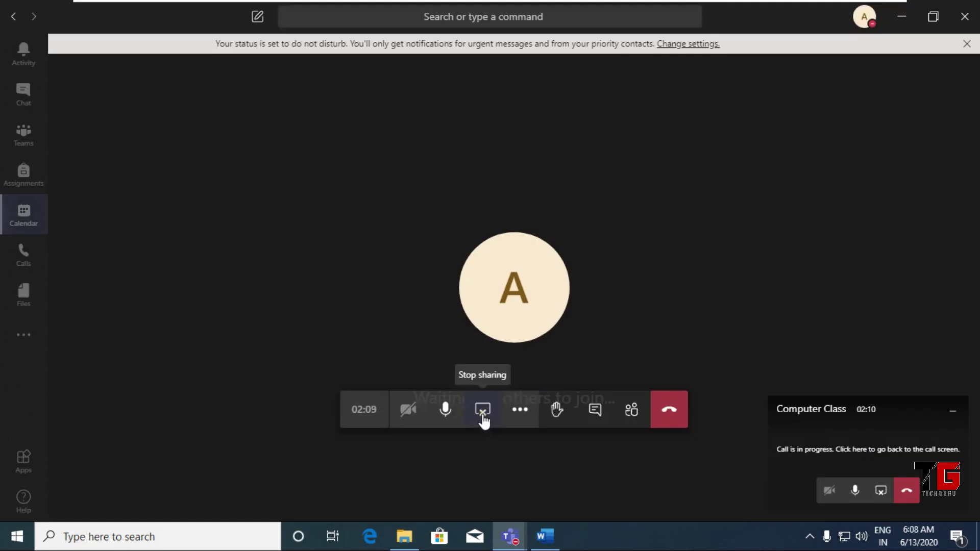
# Stop sharing and send 'hello' in the Computer Class meeting chat
pyautogui.click(484, 421)
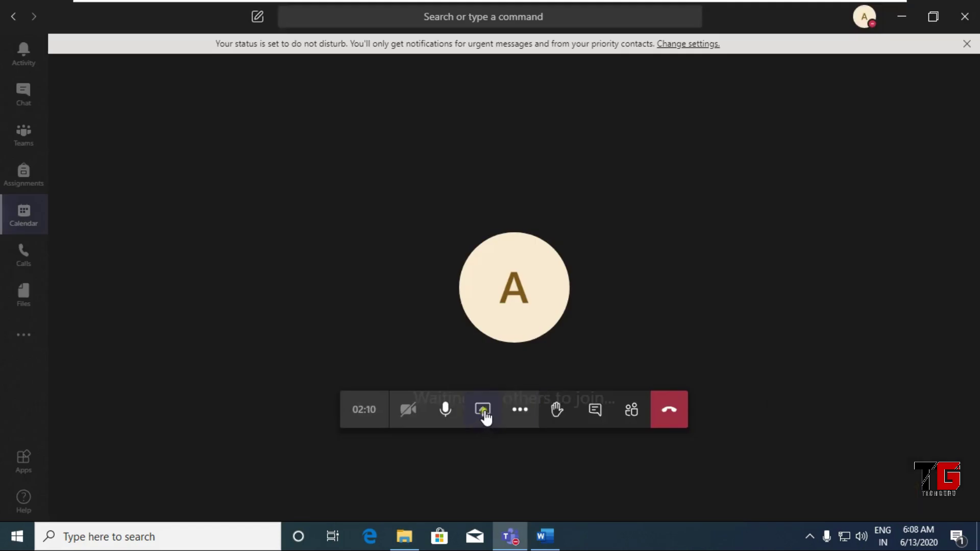
pyautogui.click(518, 424)
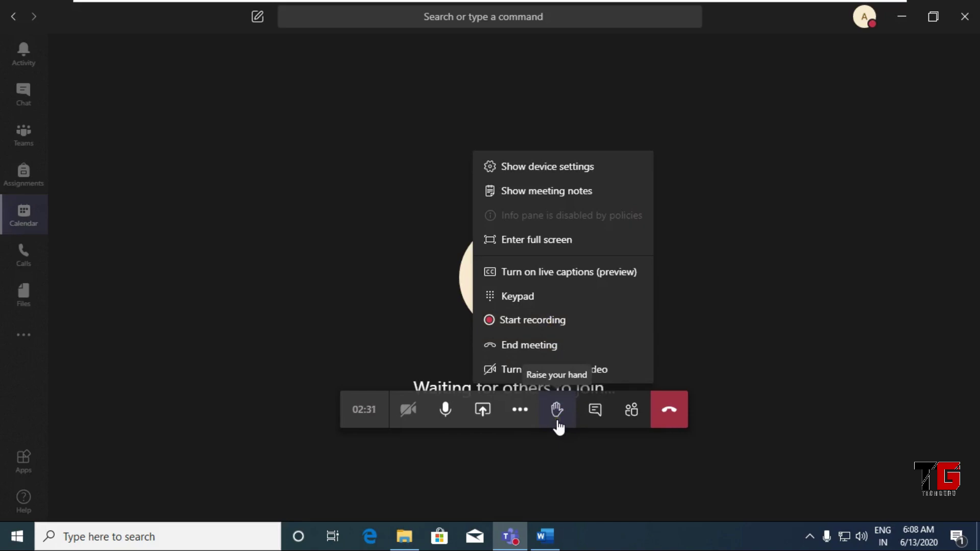
pyautogui.click(599, 415)
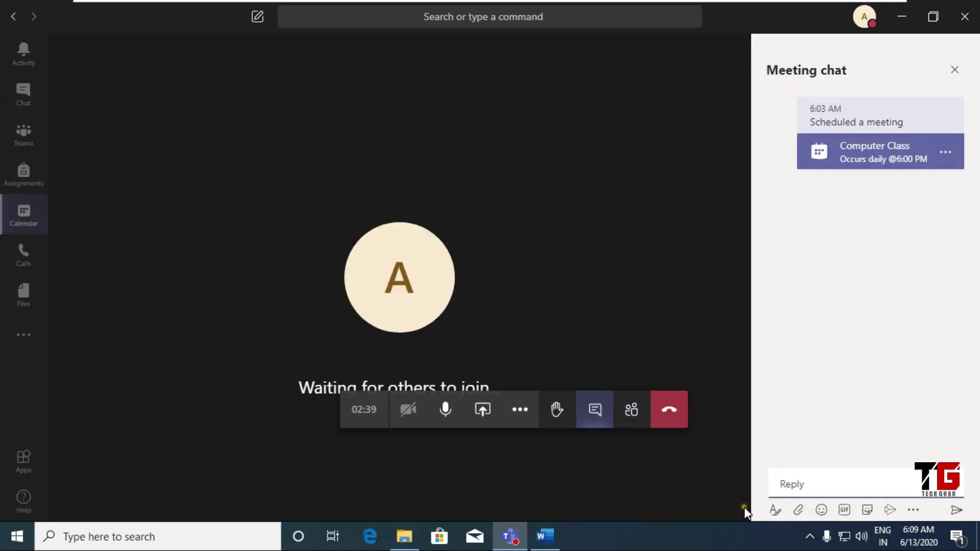
pyautogui.write('hello')
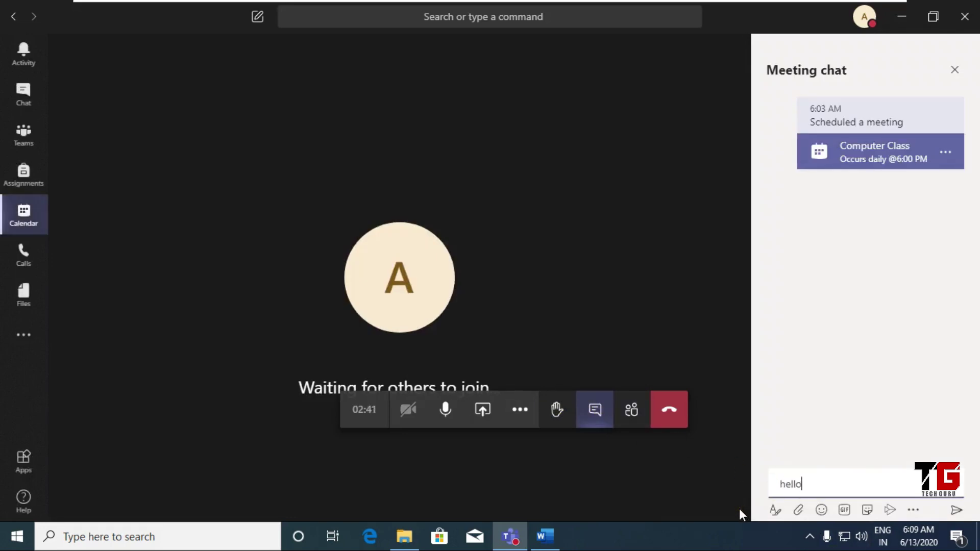
pyautogui.press('Return')
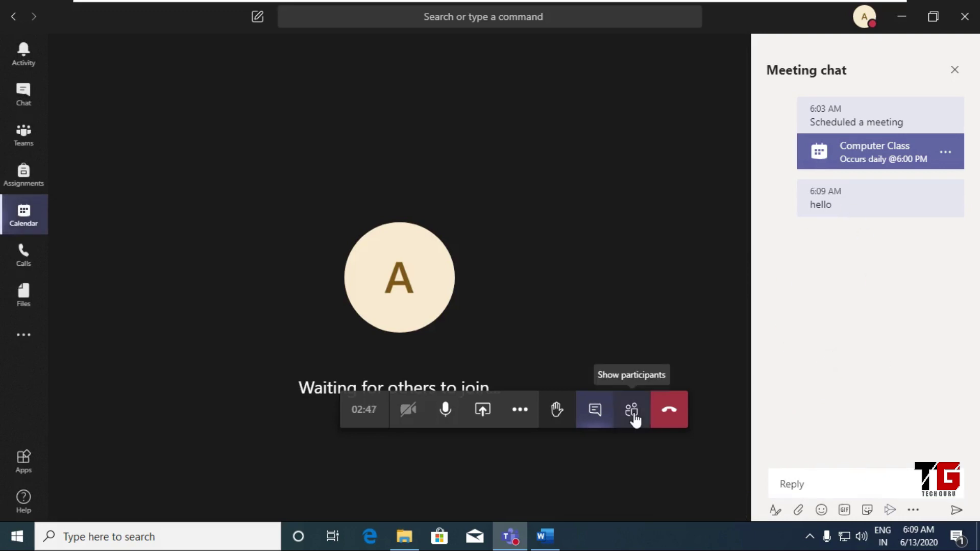
pyautogui.click(633, 414)
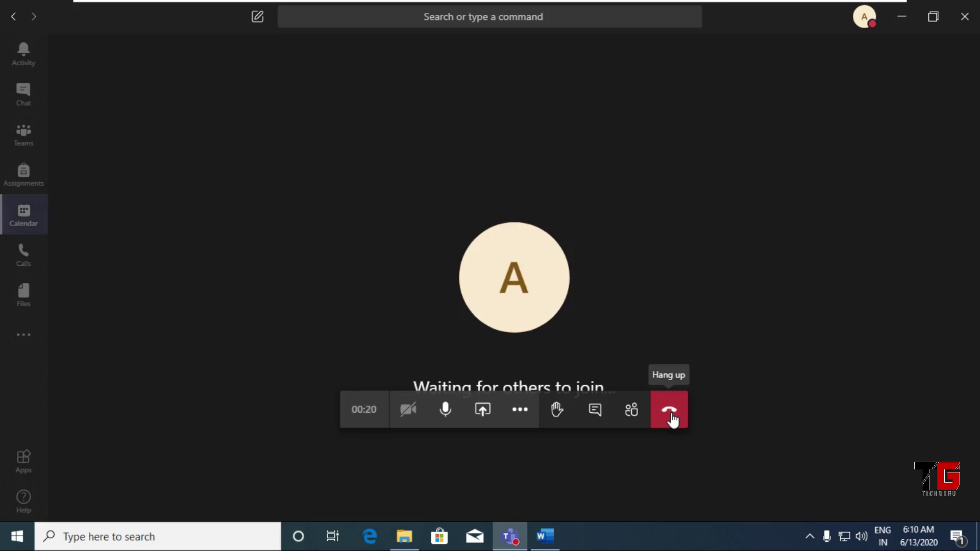
# Download the attendance list from People and open meetingAttendanceList from the Downloads folder
pyautogui.click(631, 409)
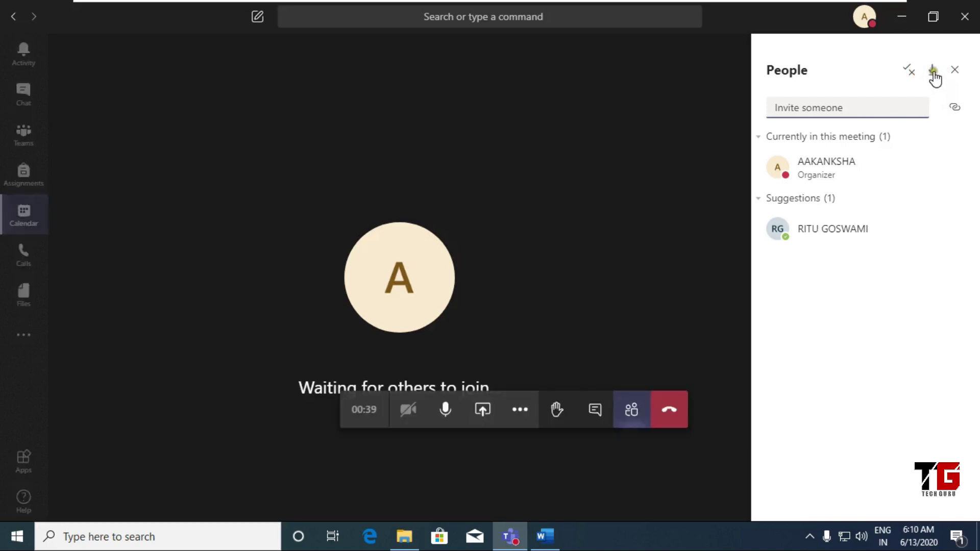
pyautogui.click(933, 73)
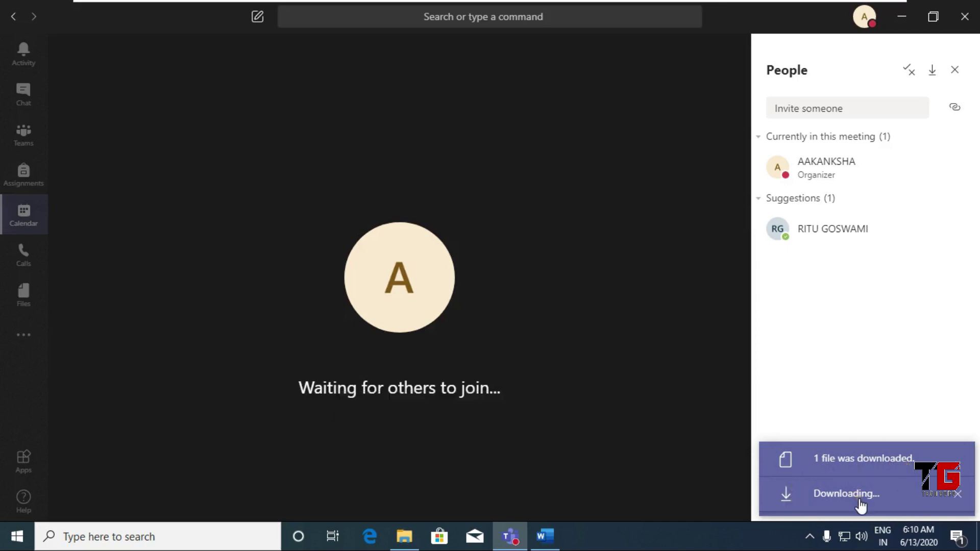
pyautogui.click(902, 26)
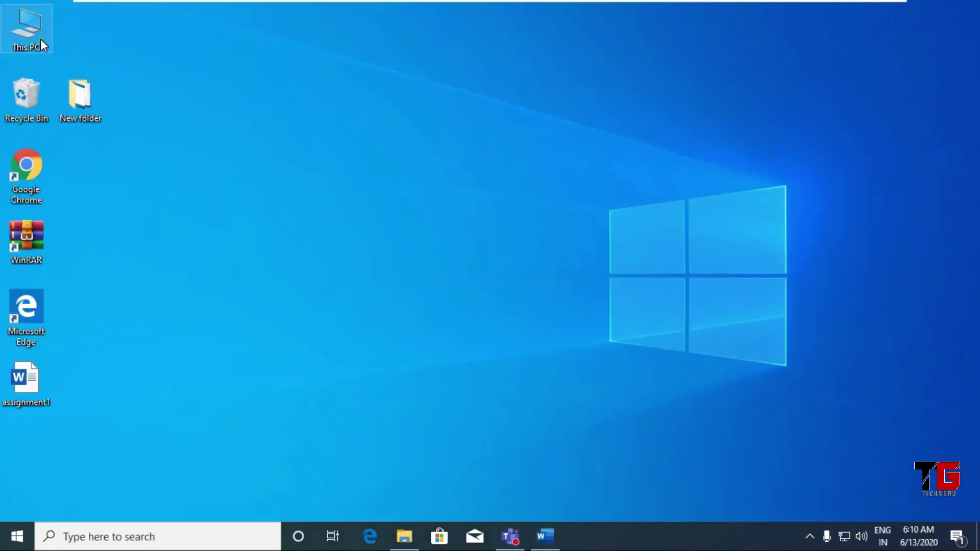
pyautogui.doubleClick(41, 39)
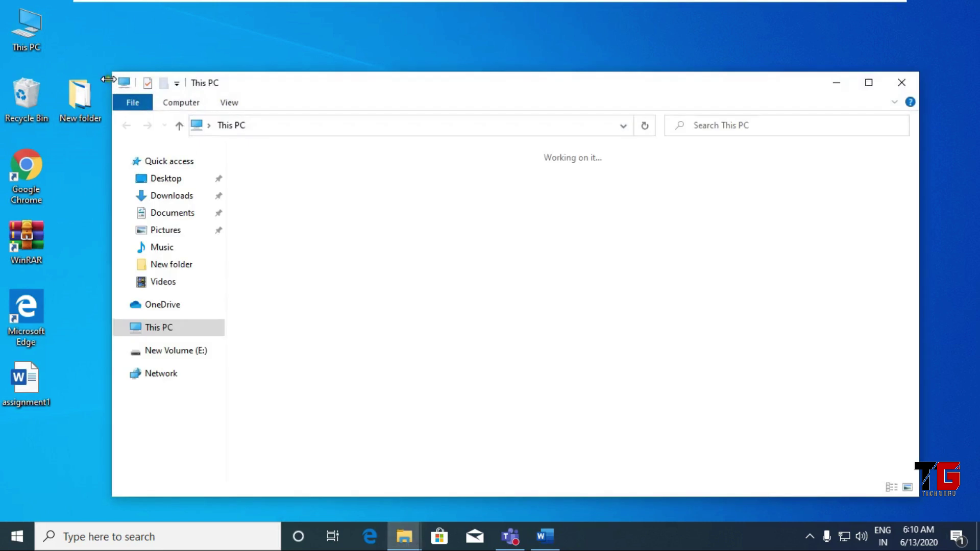
pyautogui.click(171, 195)
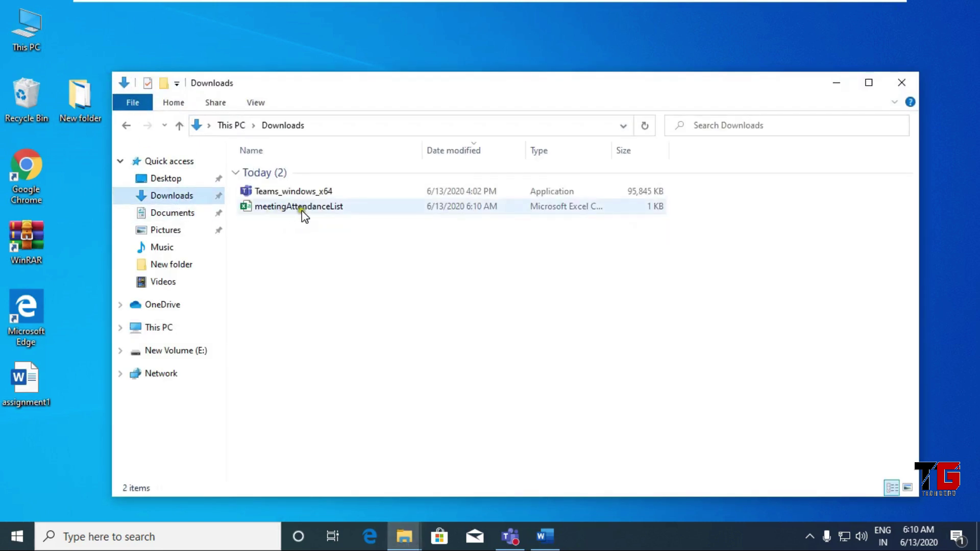
pyautogui.moveTo(247, 221)
pyautogui.mouseDown()
pyautogui.moveTo(360, 212)
pyautogui.moveTo(332, 200)
pyautogui.moveTo(238, 199)
pyautogui.mouseUp()
pyautogui.doubleClick(240, 204)
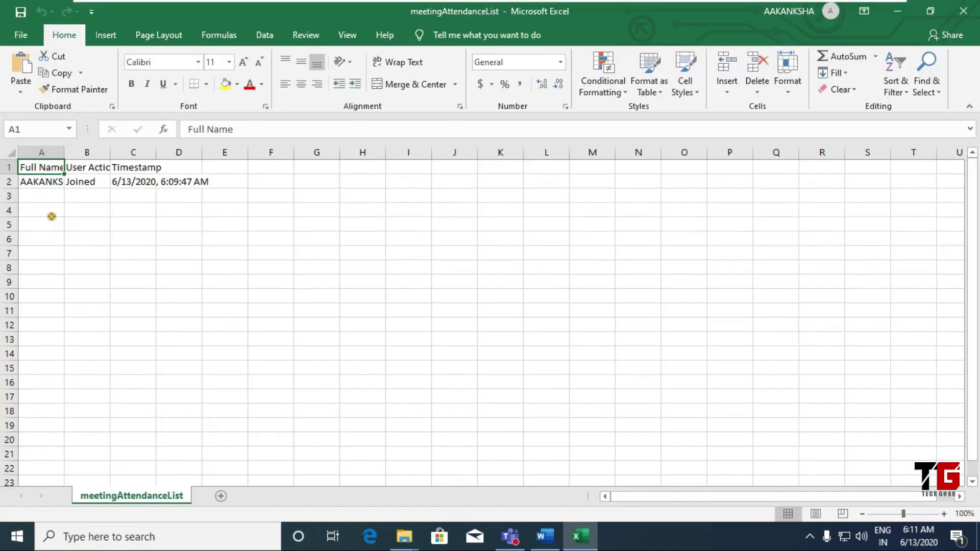
# Widen column A of the meetingAttendanceList sheet so the full names fit
pyautogui.moveTo(26, 199)
pyautogui.mouseDown()
pyautogui.moveTo(171, 235)
pyautogui.moveTo(183, 153)
pyautogui.moveTo(21, 145)
pyautogui.moveTo(63, 214)
pyautogui.mouseUp()
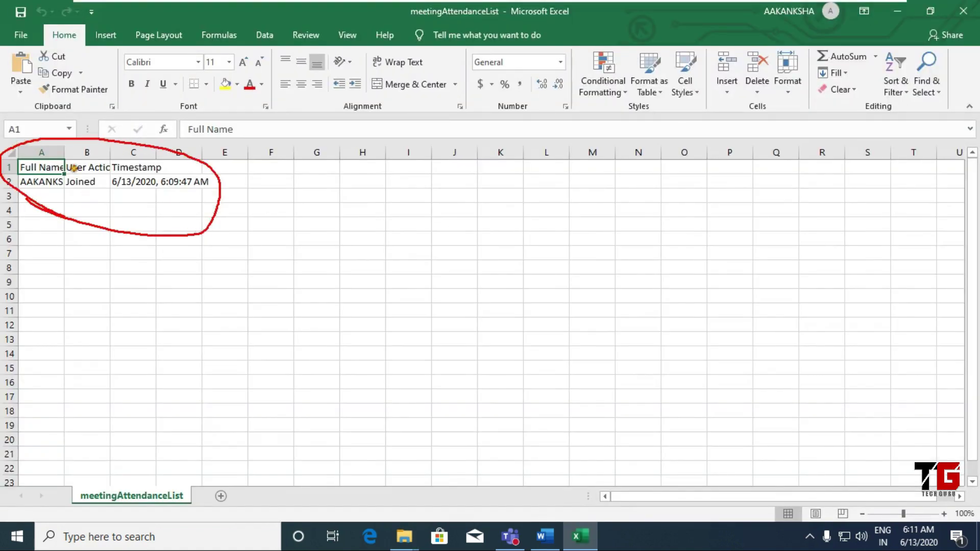
pyautogui.press('Escape')
pyautogui.moveTo(64, 152); pyautogui.dragTo(133, 180)
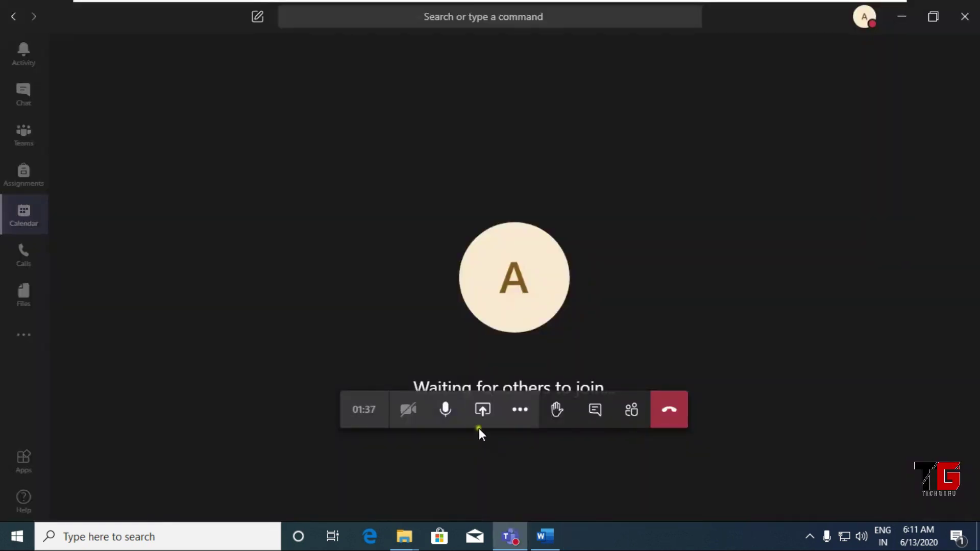
# Share a Microsoft Whiteboard from the call's share tray
pyautogui.click(482, 412)
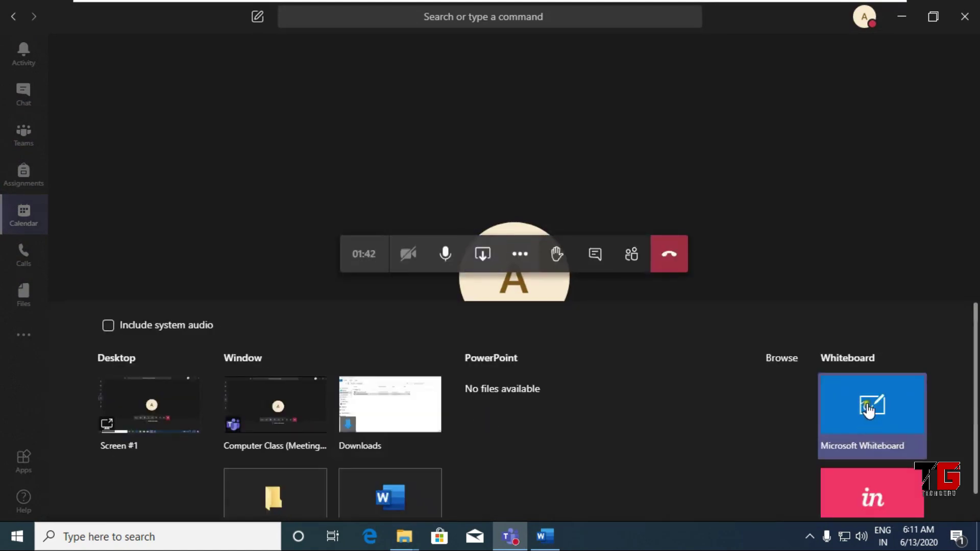
pyautogui.click(868, 424)
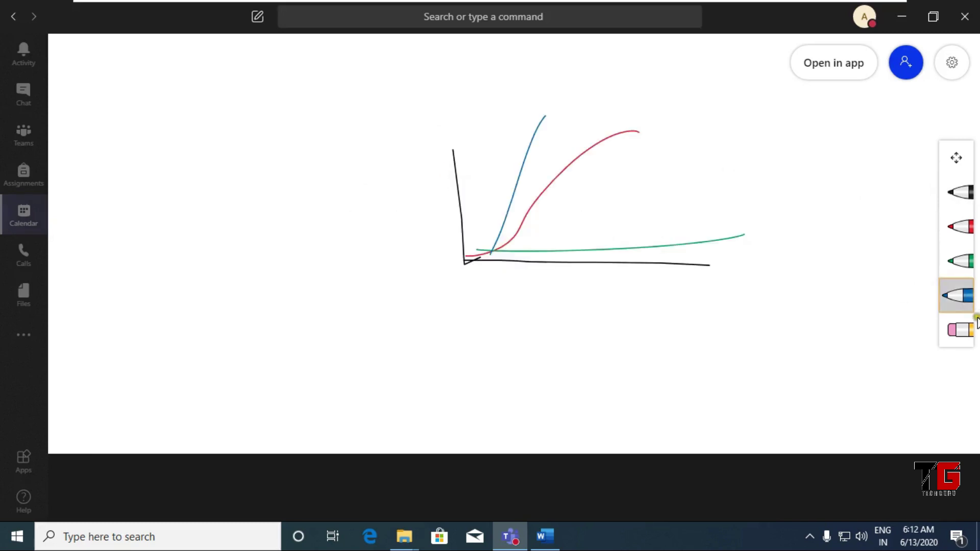
# Erase the old graph lines and sketch black lines, a circle and dots on the whiteboard
pyautogui.click(959, 330)
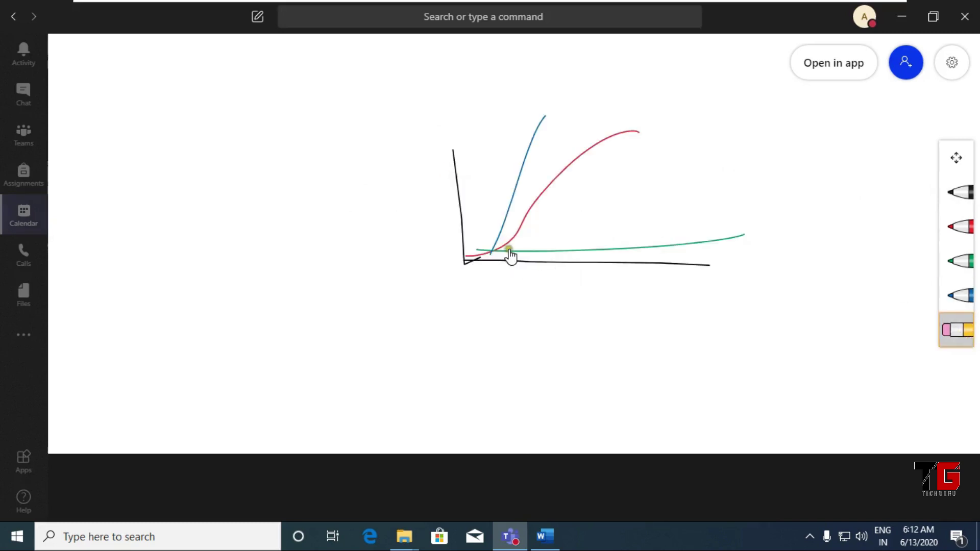
pyautogui.moveTo(510, 249)
pyautogui.mouseDown()
pyautogui.moveTo(520, 249)
pyautogui.moveTo(459, 212)
pyautogui.moveTo(499, 250)
pyautogui.mouseUp()
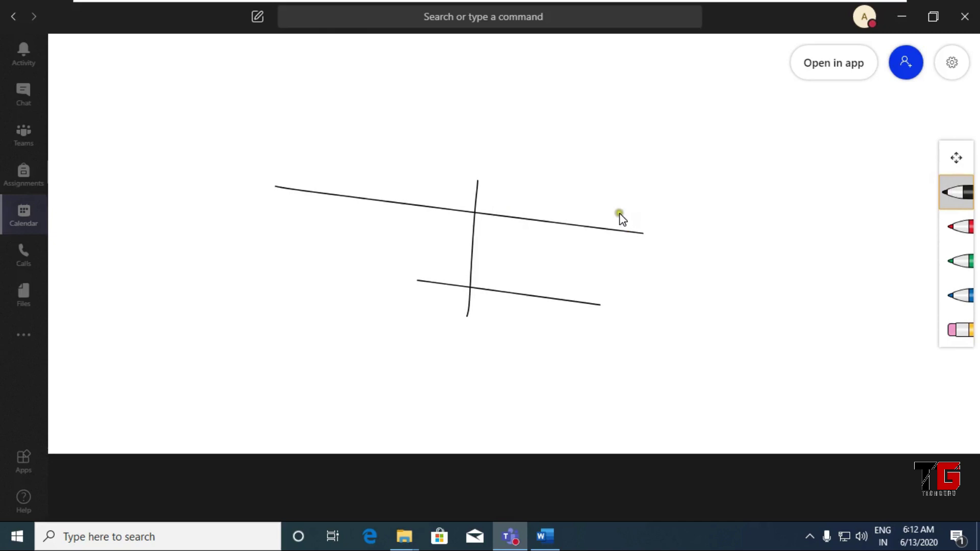
pyautogui.moveTo(619, 196); pyautogui.dragTo(626, 345)
pyautogui.moveTo(733, 167)
pyautogui.mouseDown()
pyautogui.moveTo(698, 252)
pyautogui.moveTo(770, 175)
pyautogui.moveTo(729, 168)
pyautogui.mouseUp()
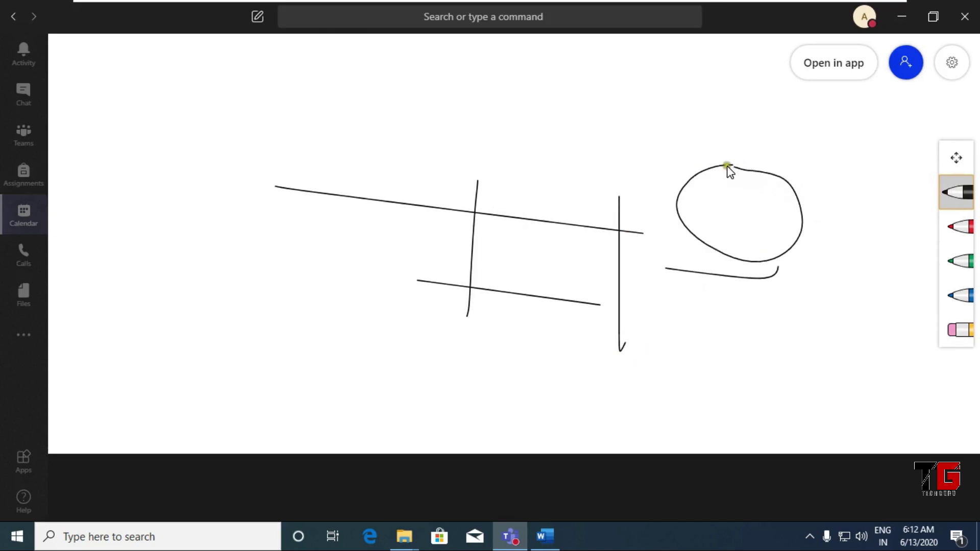
pyautogui.moveTo(221, 260); pyautogui.dragTo(387, 273)
pyautogui.moveTo(275, 321); pyautogui.dragTo(308, 325)
pyautogui.moveTo(499, 317); pyautogui.dragTo(500, 332)
pyautogui.click(495, 389)
pyautogui.click(736, 375)
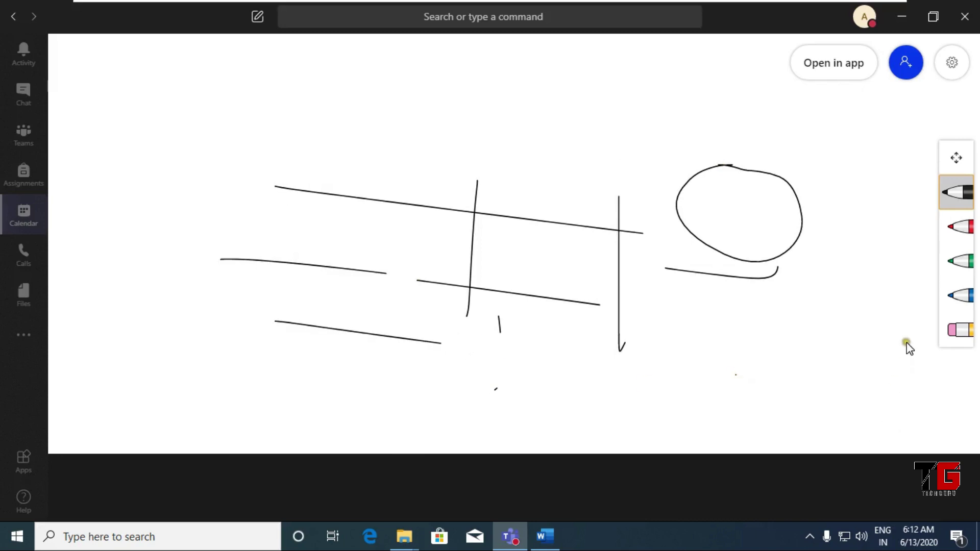
# Stop presenting the whiteboard and hang up the Computer Class call
pyautogui.moveTo(481, 416)
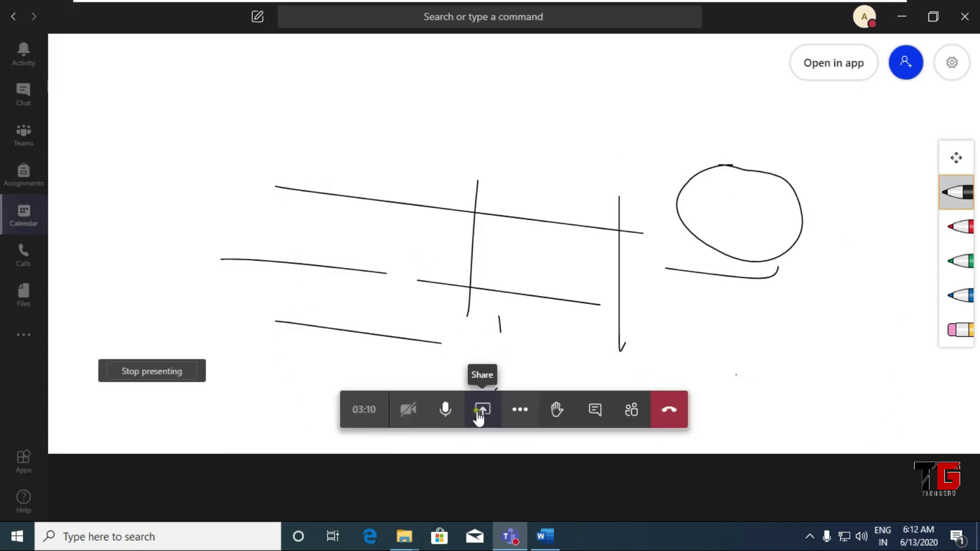
pyautogui.click(167, 373)
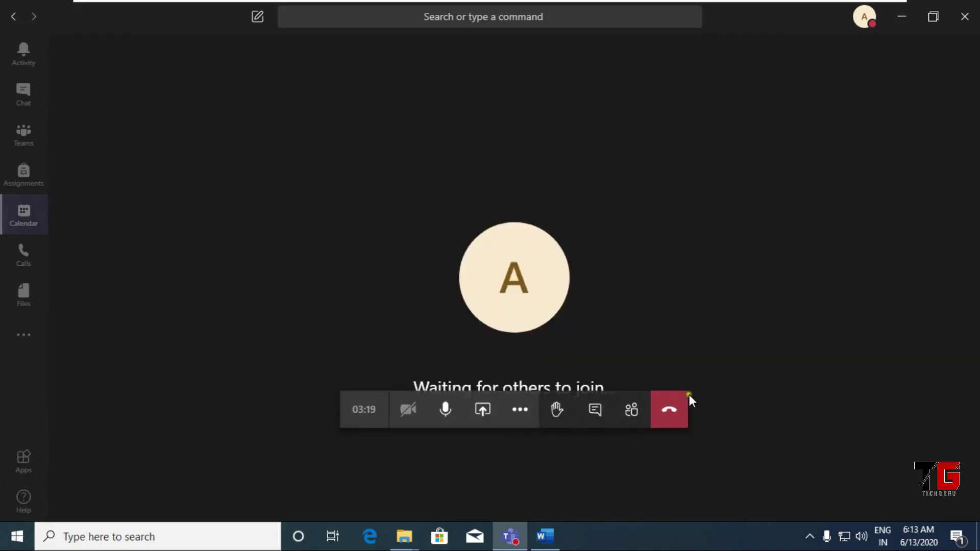
pyautogui.click(669, 415)
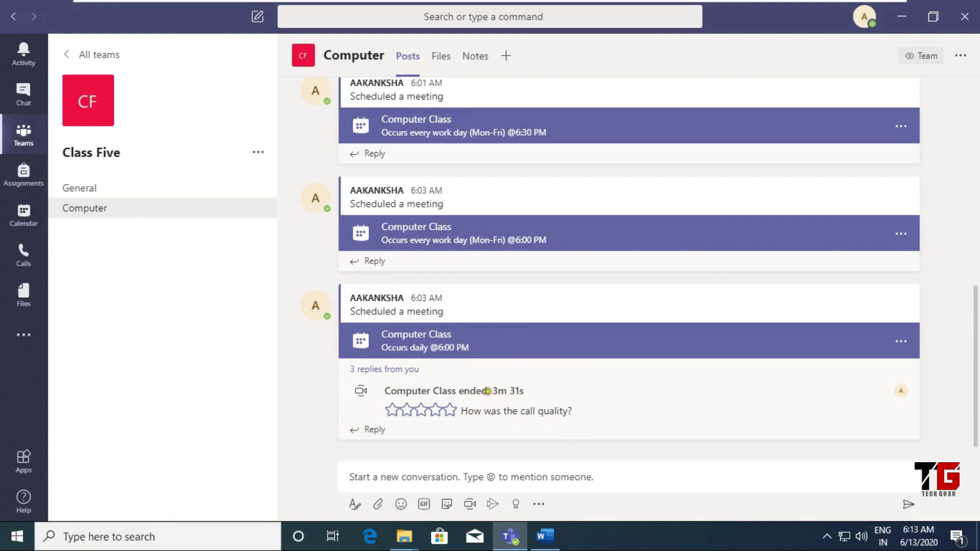
# Open Assignments and set it up for the Class Five class
pyautogui.moveTo(488, 391); pyautogui.dragTo(650, 403)
pyautogui.click(24, 176)
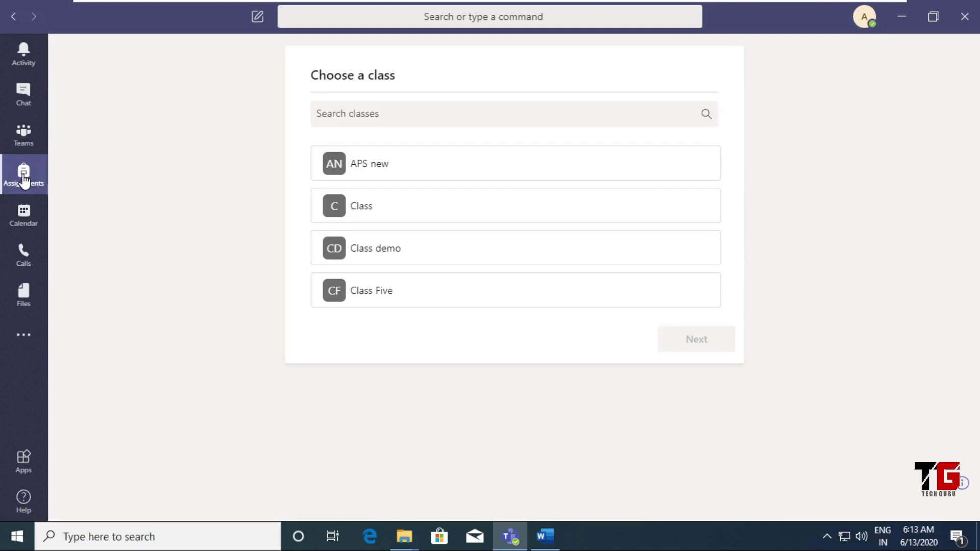
pyautogui.click(356, 301)
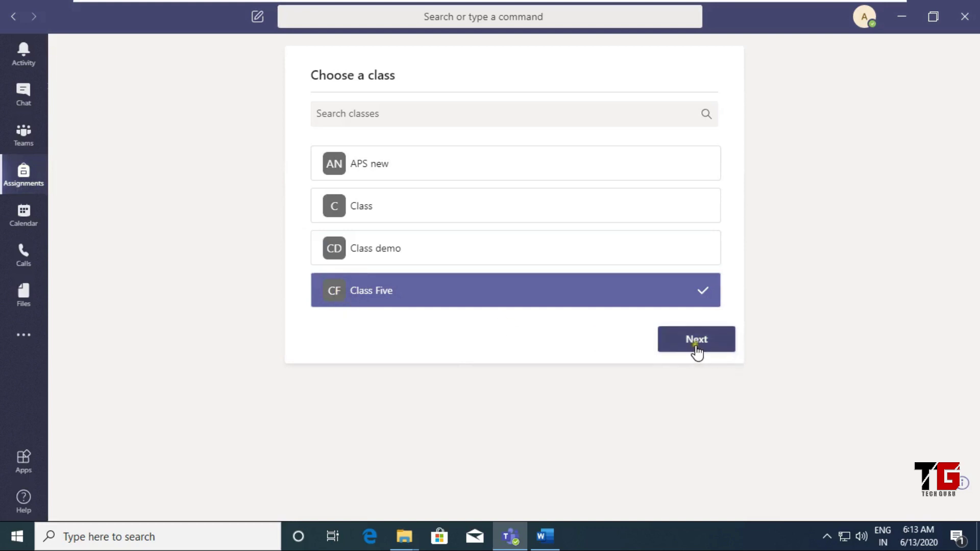
pyautogui.click(696, 343)
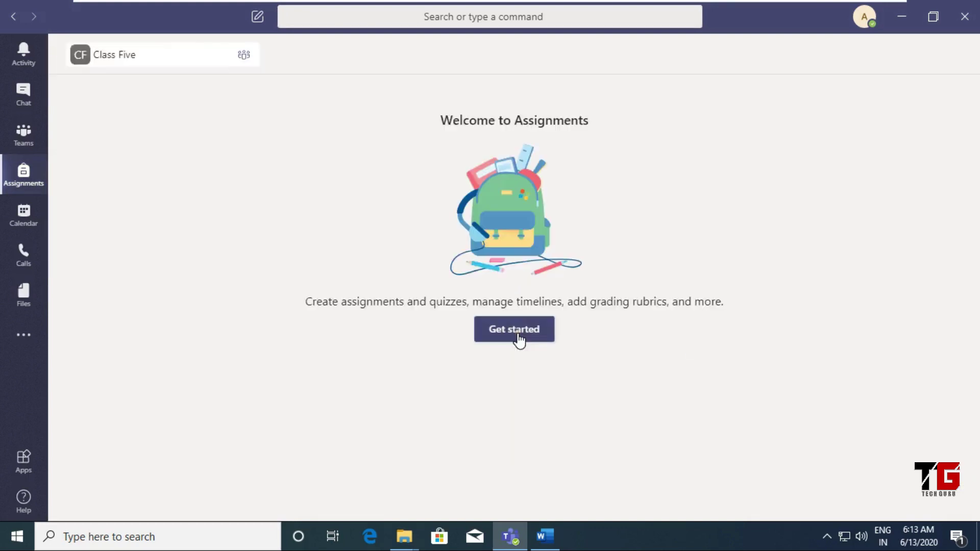
pyautogui.click(519, 339)
pyautogui.moveTo(100, 250)
pyautogui.mouseDown()
pyautogui.moveTo(51, 259)
pyautogui.moveTo(179, 376)
pyautogui.moveTo(91, 239)
pyautogui.mouseUp()
# Create a new assignment titled 'Computer Assignment 1'
pyautogui.click(104, 311)
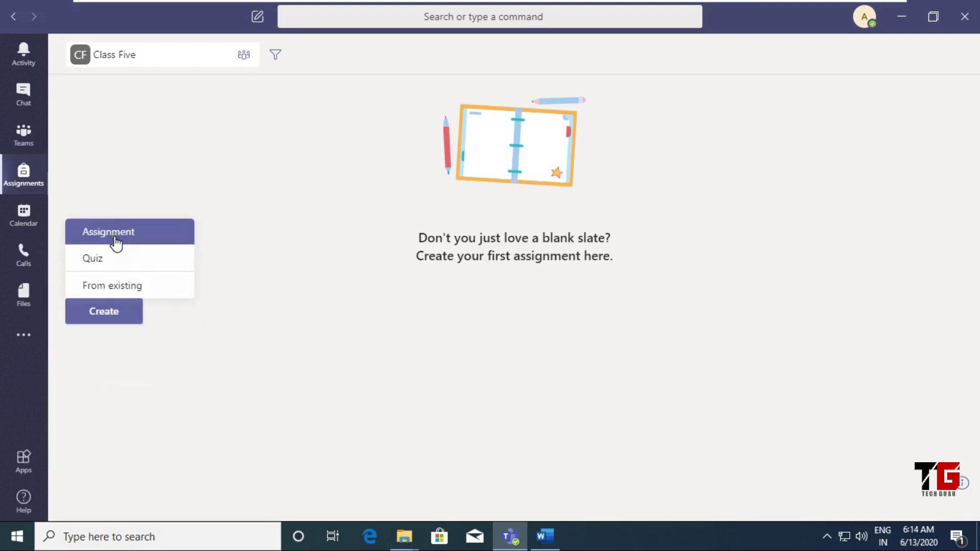
pyautogui.click(115, 262)
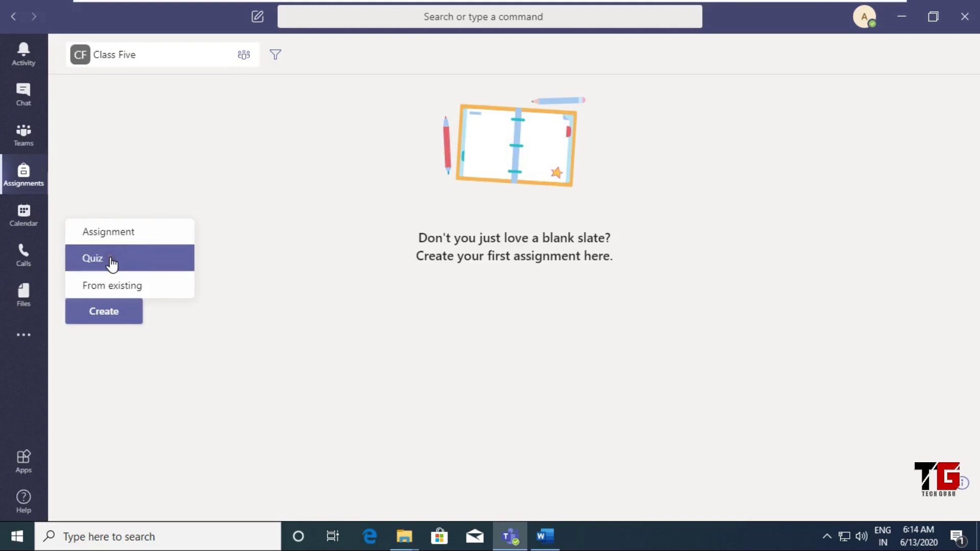
pyautogui.click(115, 234)
pyautogui.write('Computer Assignment 1')
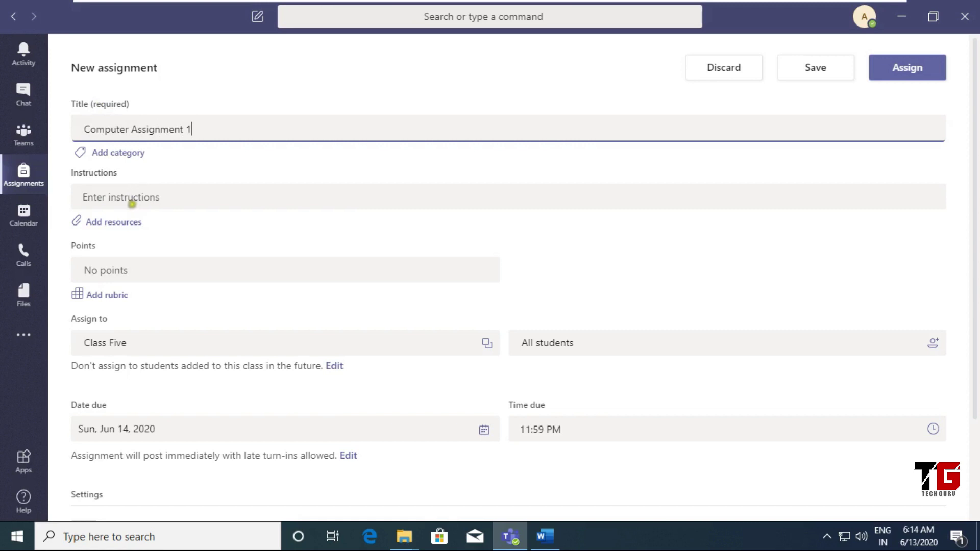
# Open the attach-resource dialog and browse sources such as Class Notebook
pyautogui.click(132, 203)
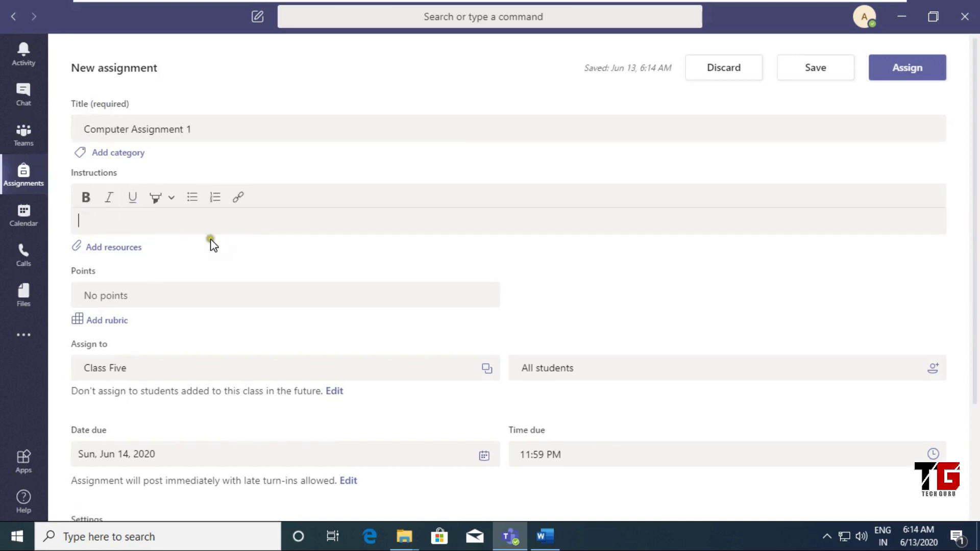
pyautogui.click(119, 248)
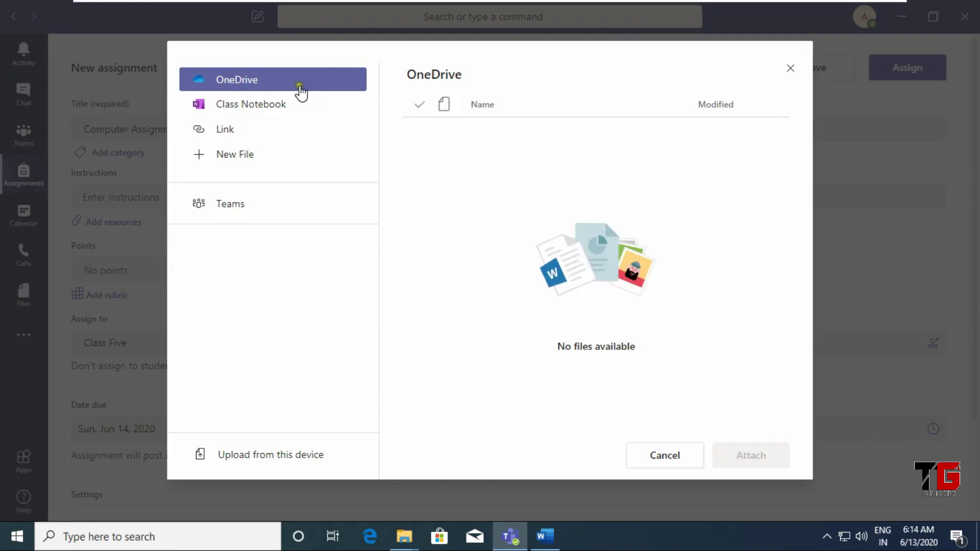
pyautogui.click(284, 79)
pyautogui.click(288, 108)
pyautogui.click(183, 35)
pyautogui.click(294, 109)
pyautogui.click(257, 136)
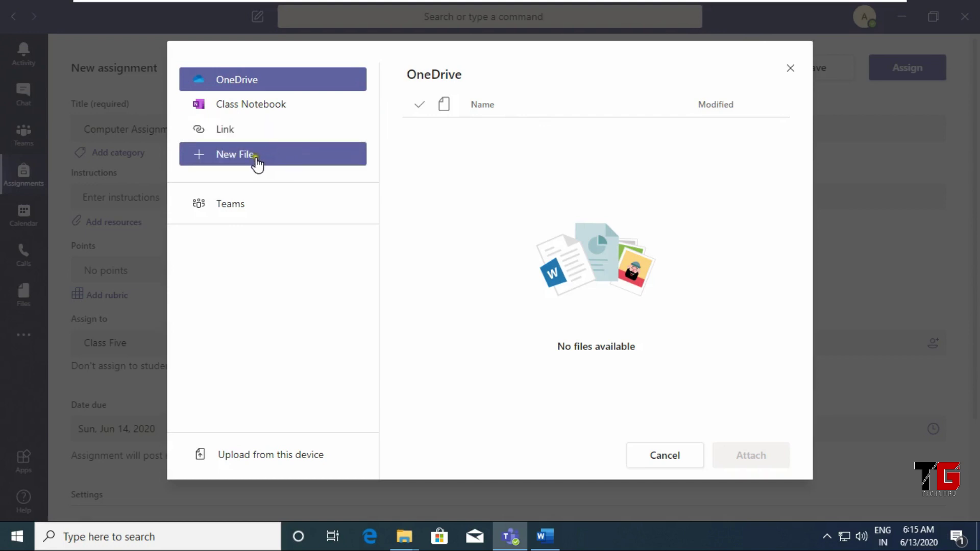
pyautogui.click(266, 159)
pyautogui.click(240, 203)
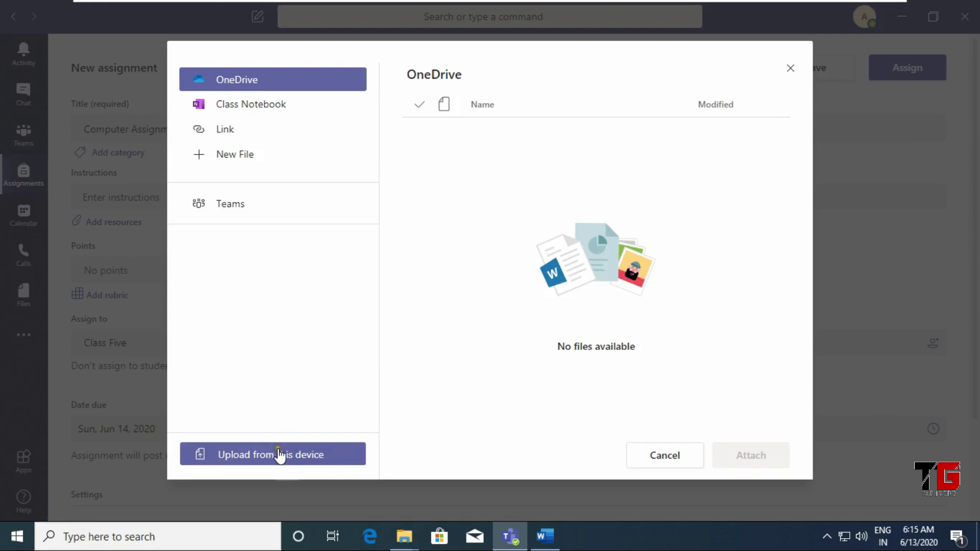
# Upload assignment1.docx from this device and finish attaching it
pyautogui.click(299, 461)
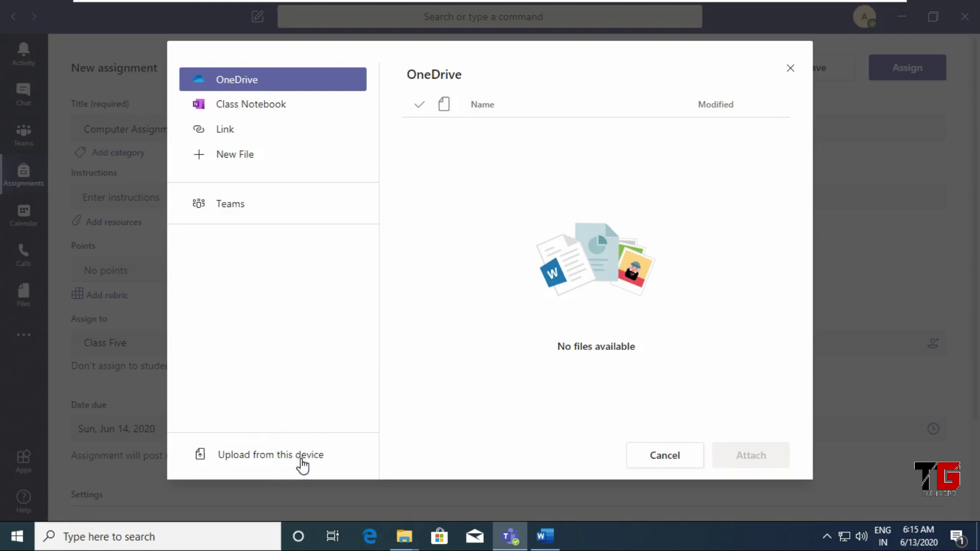
pyautogui.click(179, 122)
pyautogui.click(359, 323)
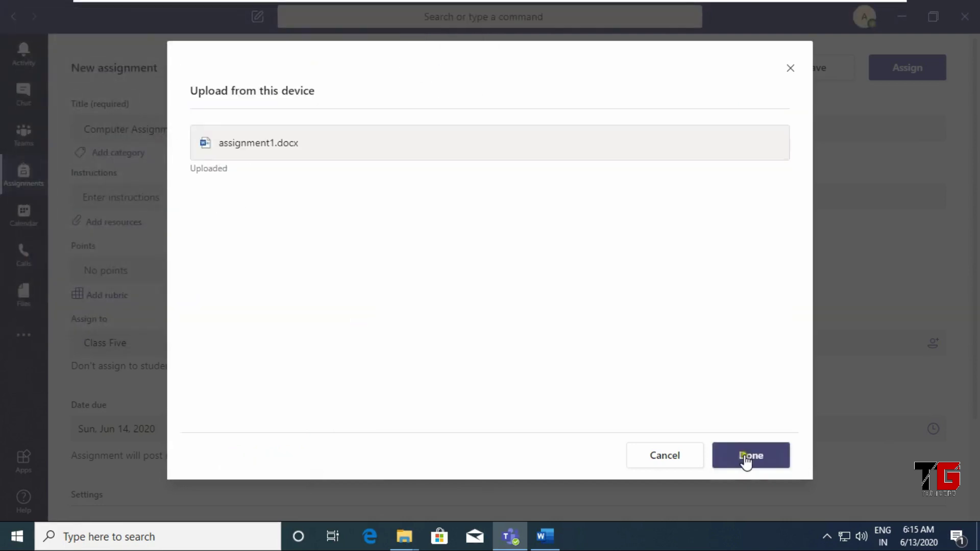
pyautogui.click(745, 459)
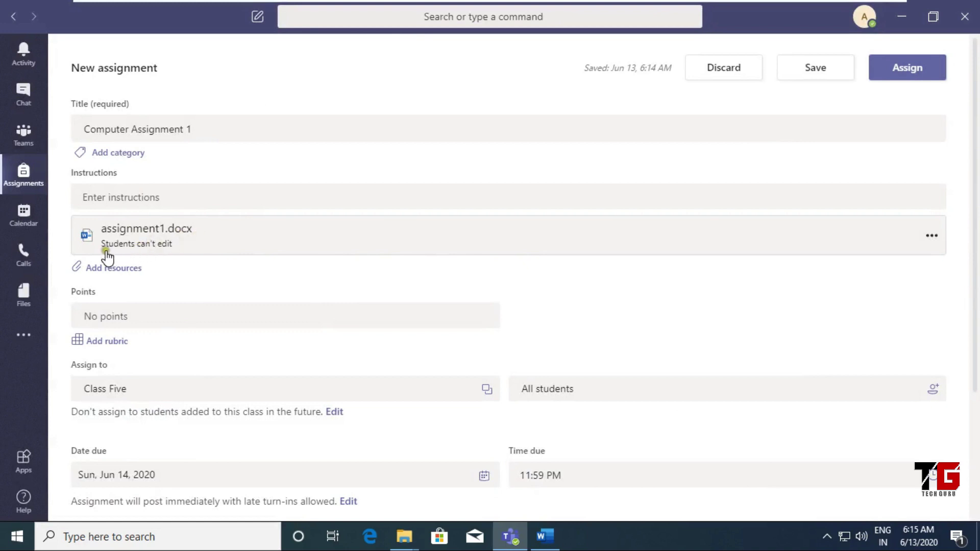
# Change assignment1.docx from 'Students can't edit' to 'Students edit their own copy'
pyautogui.moveTo(94, 249)
pyautogui.mouseDown()
pyautogui.moveTo(179, 255)
pyautogui.moveTo(125, 232)
pyautogui.moveTo(98, 252)
pyautogui.mouseUp()
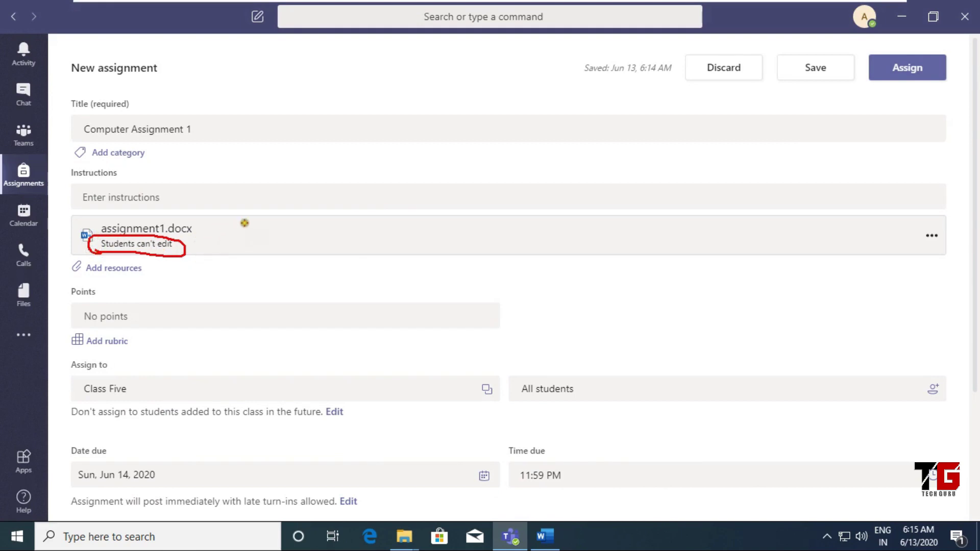
pyautogui.press('Escape')
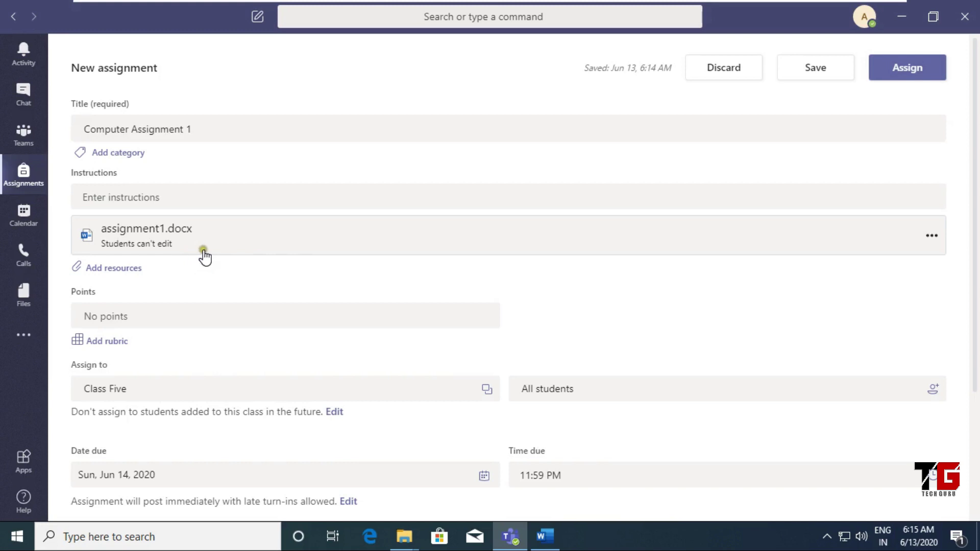
pyautogui.click(928, 237)
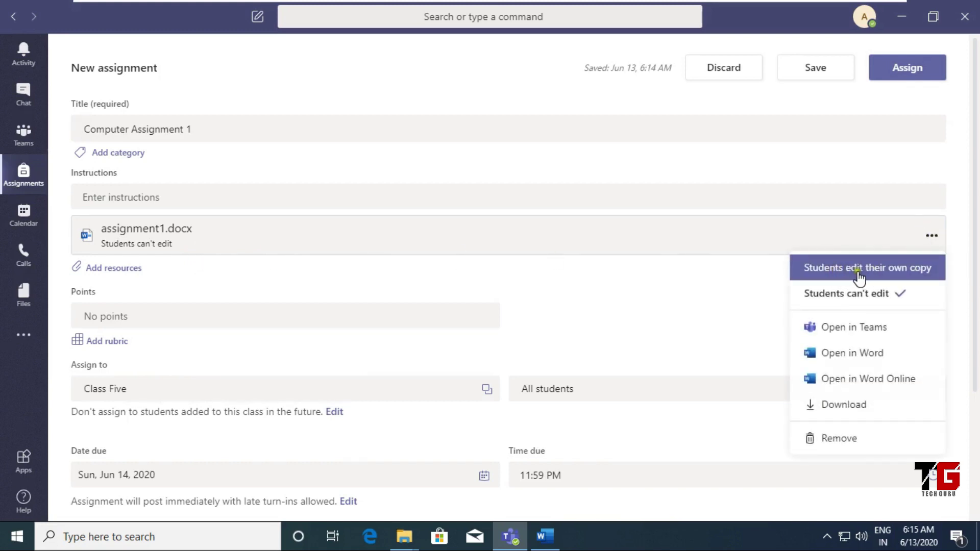
pyautogui.click(903, 276)
pyautogui.moveTo(97, 251); pyautogui.dragTo(222, 254)
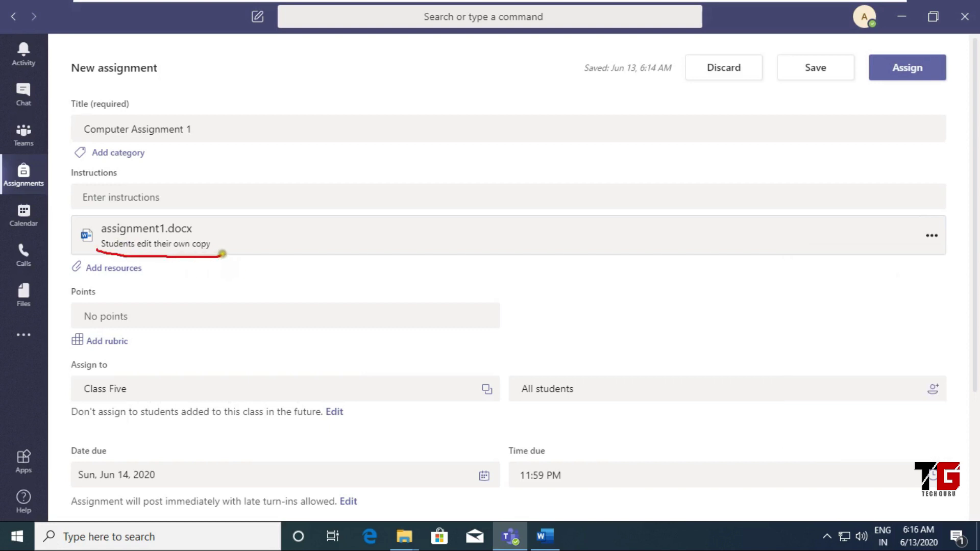
pyautogui.press('Escape')
# Make the assignment worth 100 points, then start changing its notification channel
pyautogui.scroll(-1, 390, 316)
pyautogui.click(391, 245)
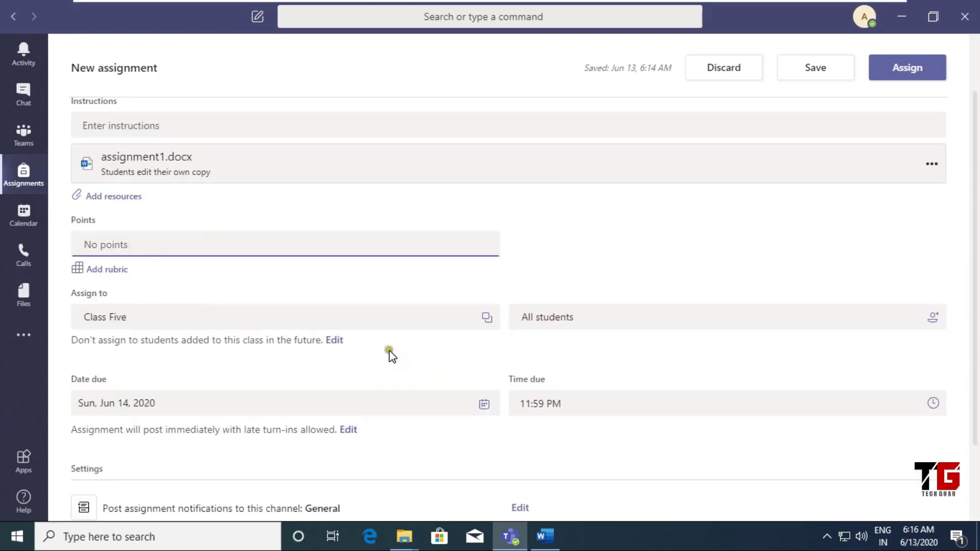
pyautogui.write('100')
pyautogui.scroll(-2, 112, 431)
pyautogui.moveTo(116, 422)
pyautogui.mouseDown()
pyautogui.moveTo(315, 424)
pyautogui.moveTo(371, 414)
pyautogui.moveTo(260, 394)
pyautogui.moveTo(128, 393)
pyautogui.moveTo(97, 408)
pyautogui.mouseUp()
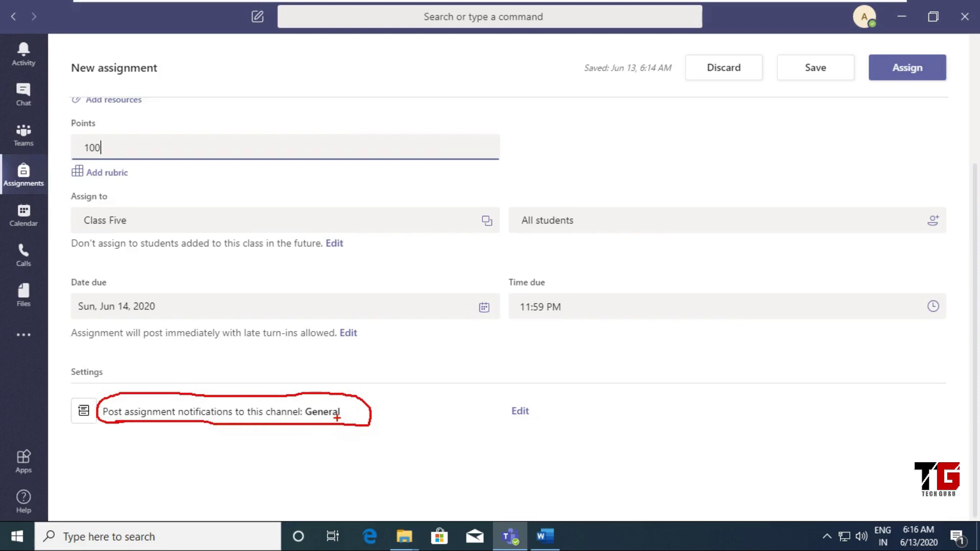
pyautogui.click(520, 412)
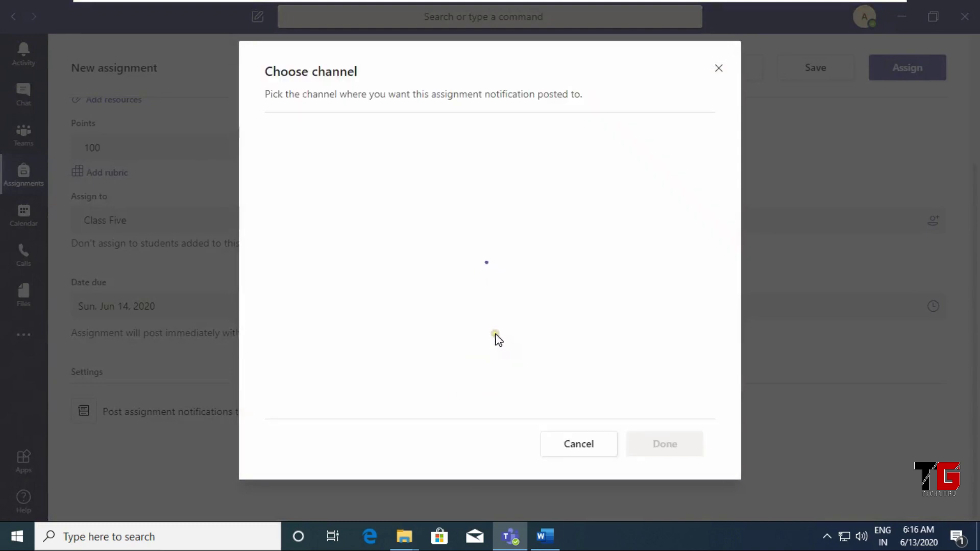
# Notify the Computer channel, assign Computer Assignment 1, and return to the channel posts
pyautogui.click(317, 180)
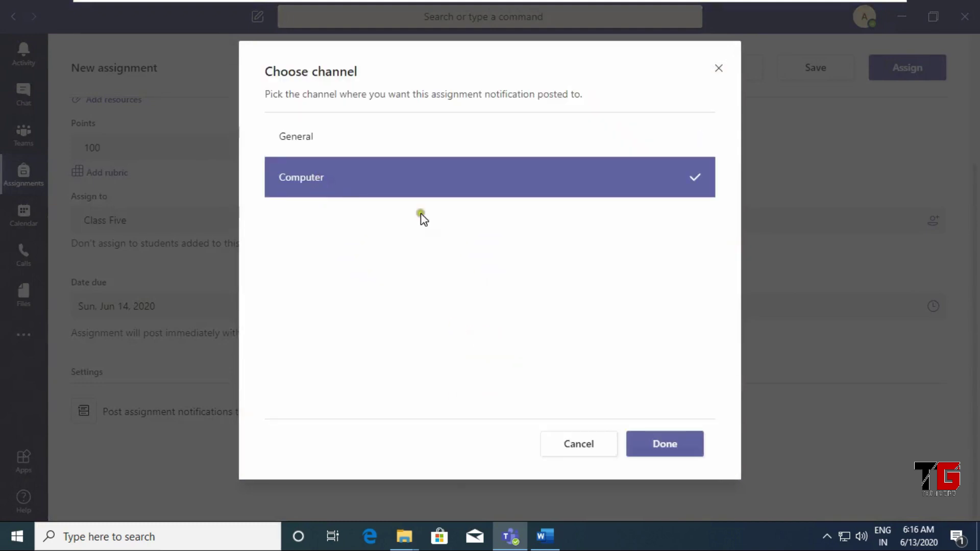
pyautogui.click(655, 445)
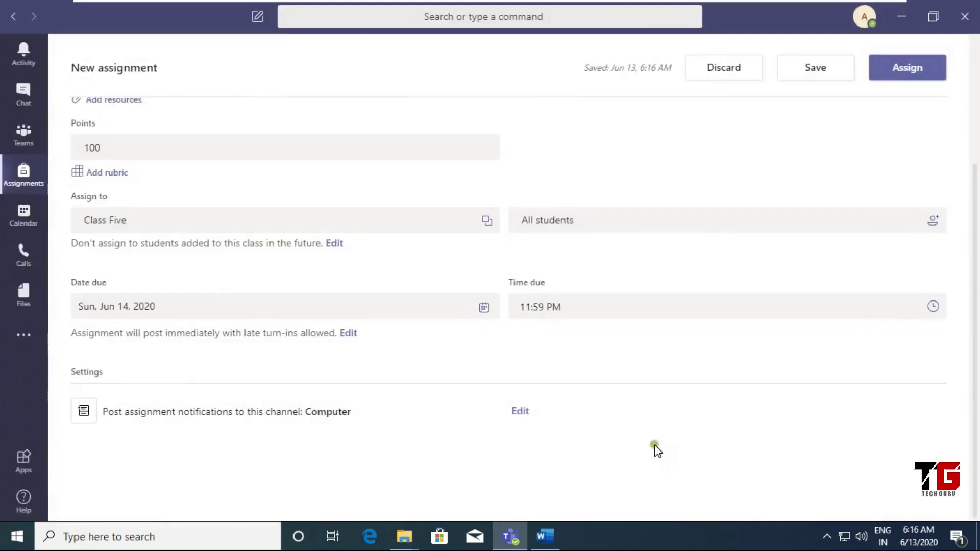
pyautogui.click(906, 76)
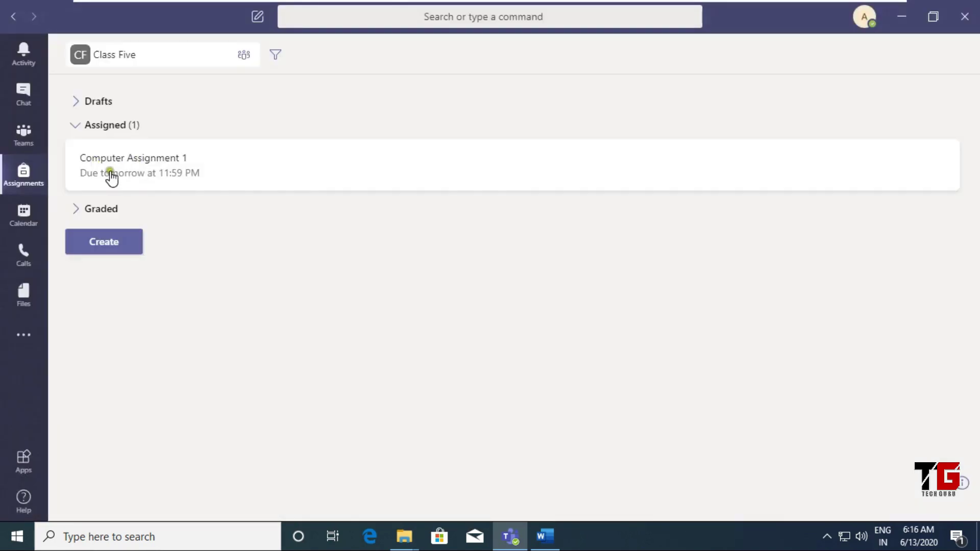
pyautogui.click(30, 136)
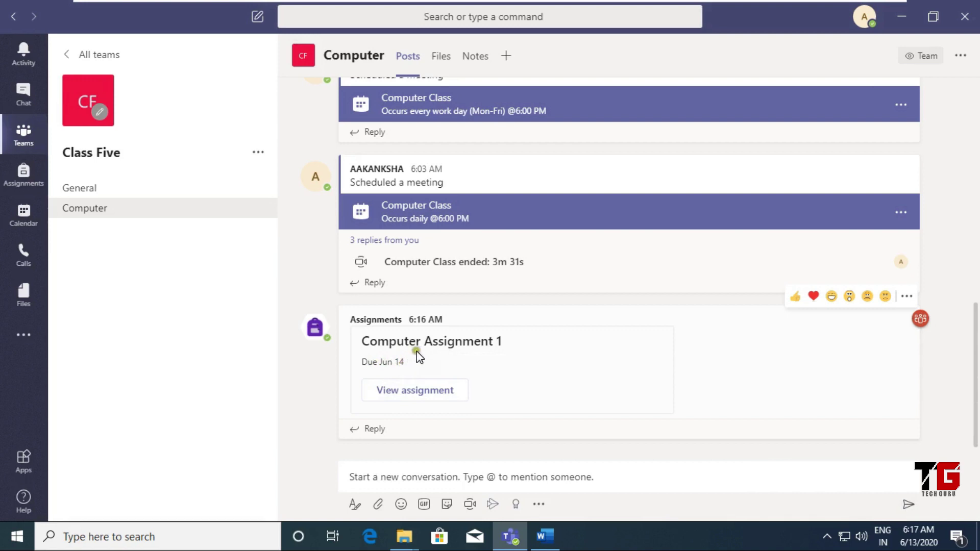
# Open Computer Assignment 1 from Class Five's assignments
pyautogui.click(37, 179)
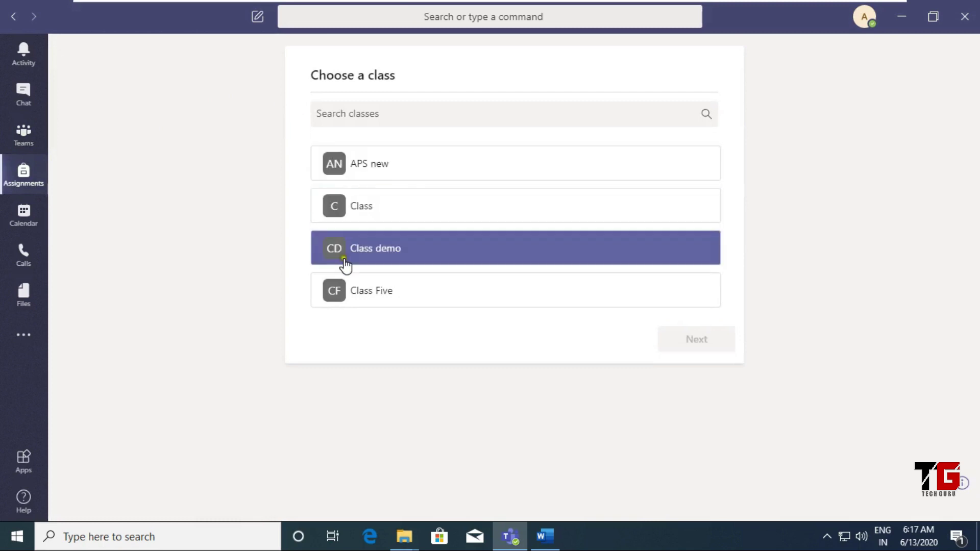
pyautogui.click(359, 299)
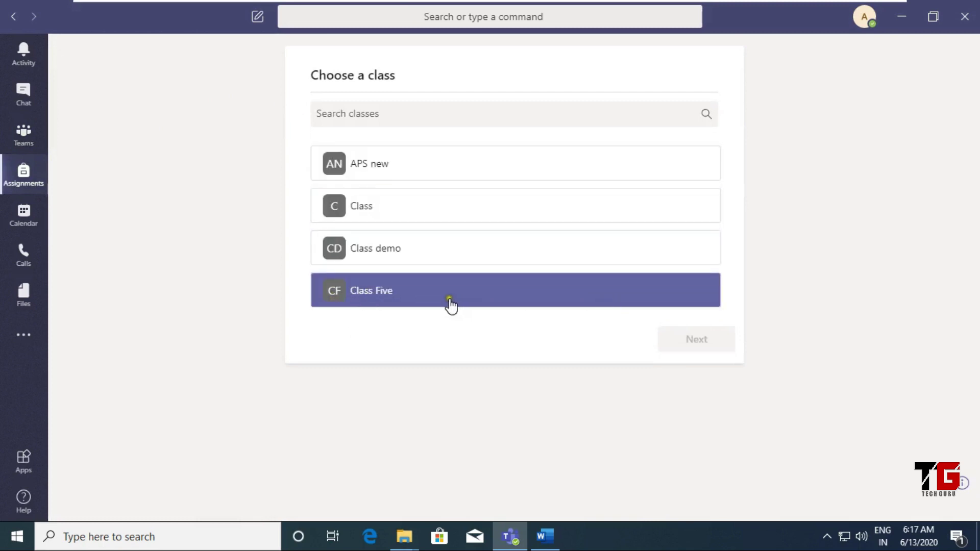
pyautogui.click(691, 344)
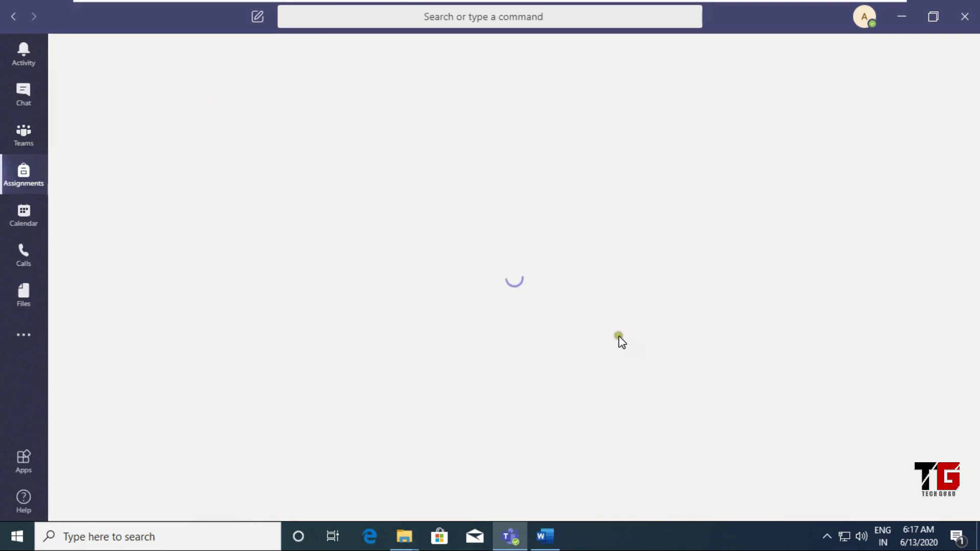
pyautogui.click(155, 178)
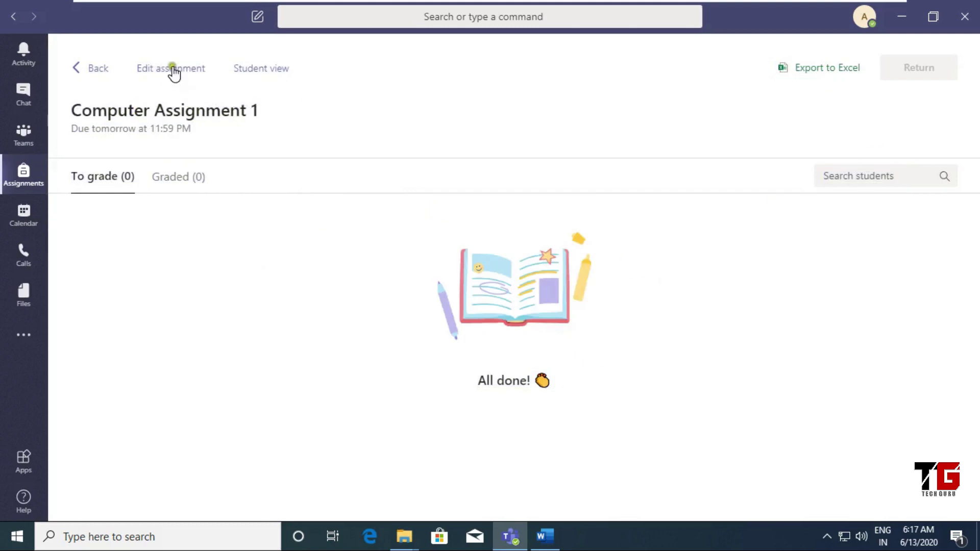
# Change the due date to June 20, update the assignment, and return to the Computer channel
pyautogui.click(173, 70)
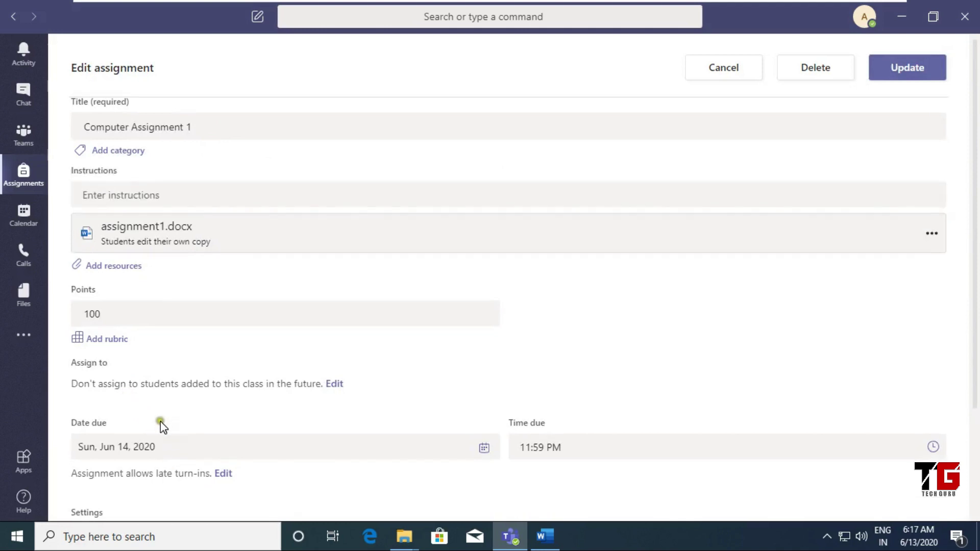
pyautogui.scroll(-3, 160, 425)
pyautogui.click(143, 306)
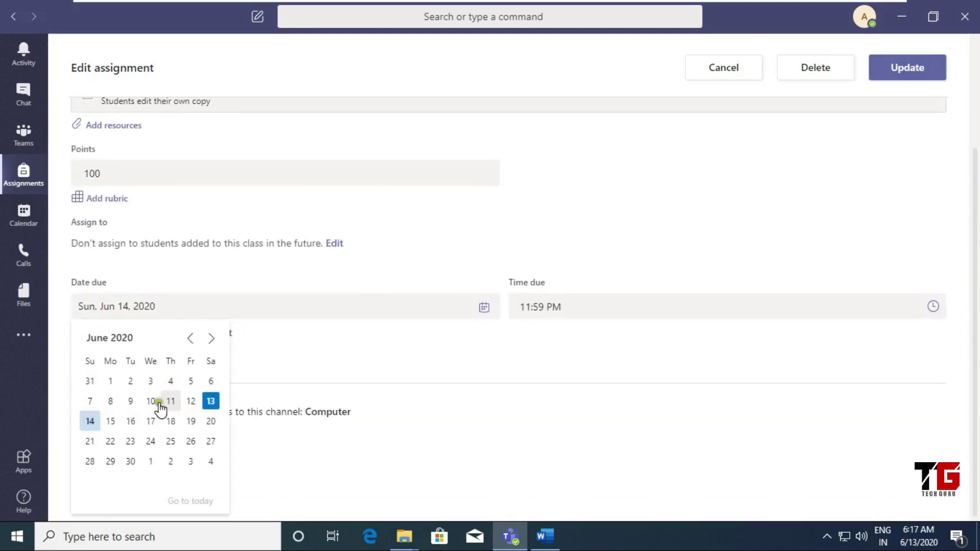
pyautogui.click(210, 423)
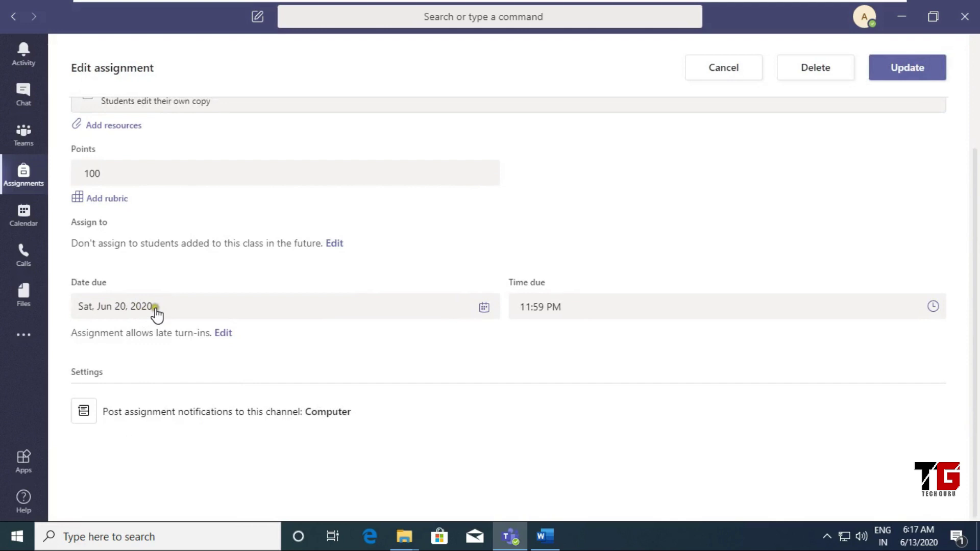
pyautogui.click(897, 72)
pyautogui.click(21, 136)
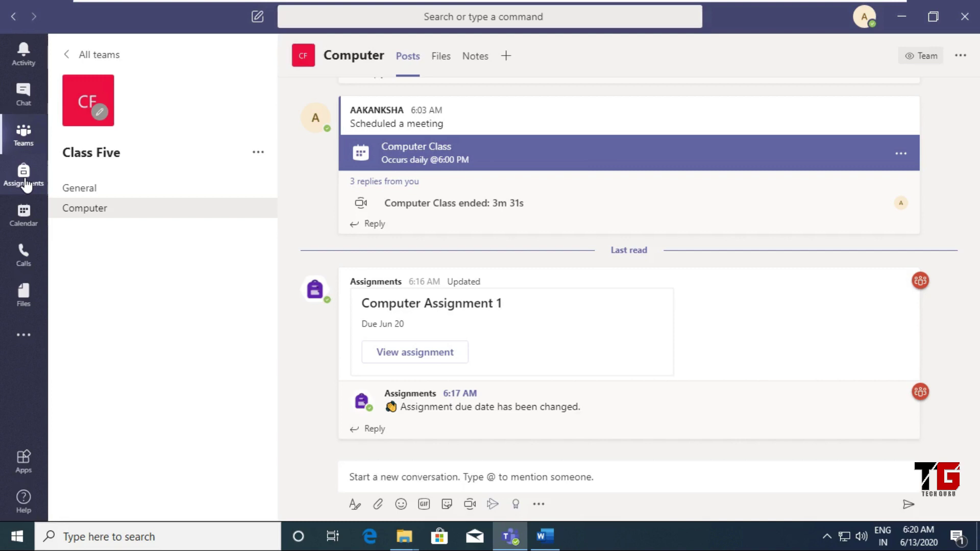
# Open the 6 PM Computer Class meeting in the calendar and view its meeting options
pyautogui.click(27, 216)
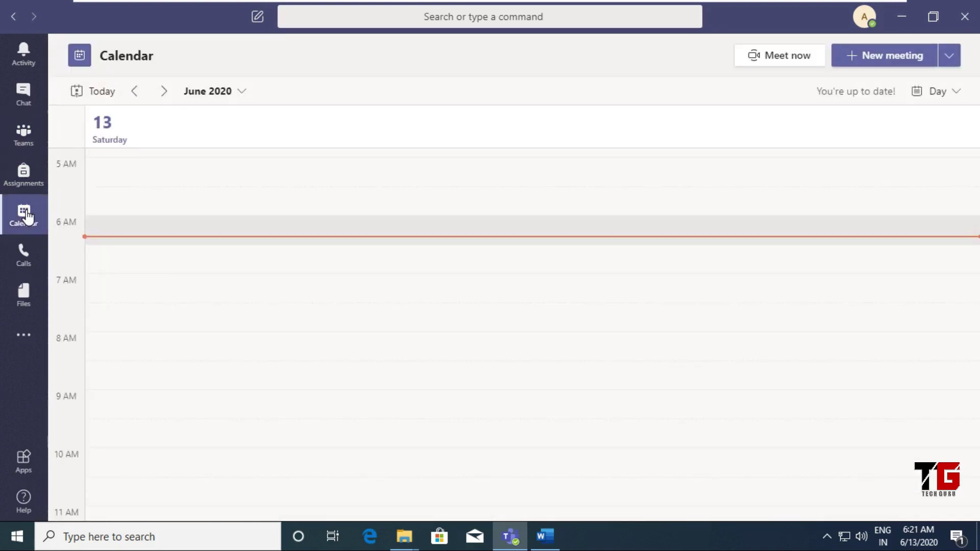
pyautogui.scroll(-15, 247, 237)
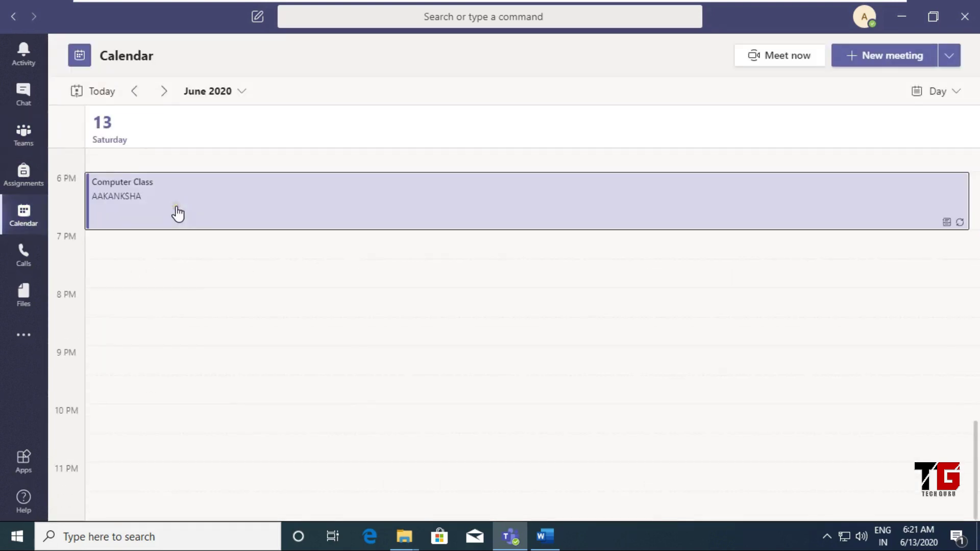
pyautogui.click(178, 213)
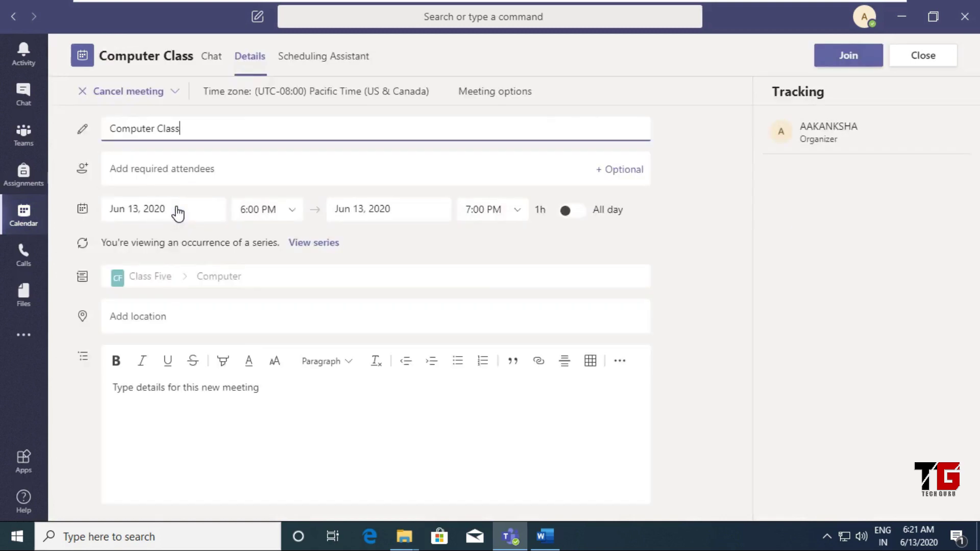
pyautogui.click(489, 92)
pyautogui.moveTo(462, 106)
pyautogui.mouseDown()
pyautogui.moveTo(560, 82)
pyautogui.moveTo(452, 66)
pyautogui.mouseUp()
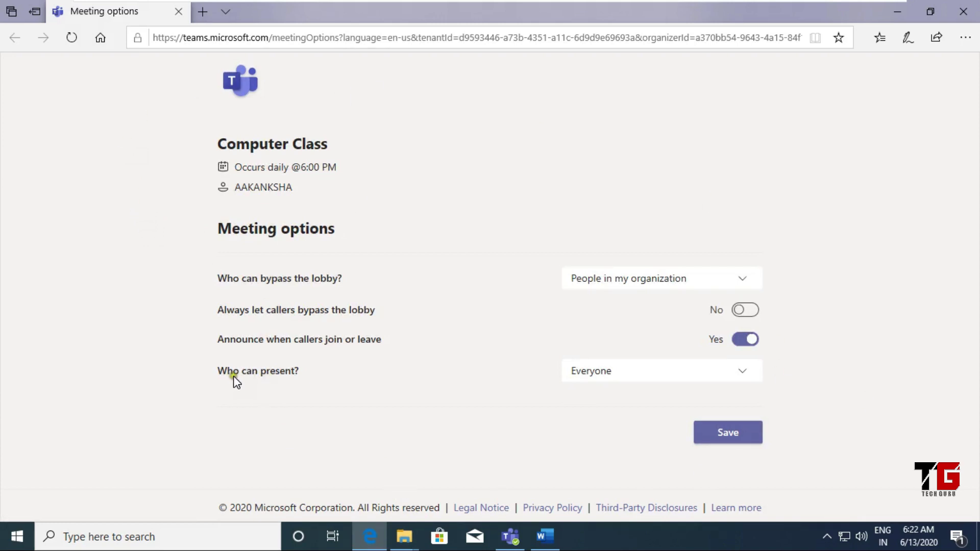
# Set 'Who can present?' to Only me and save the meeting options
pyautogui.click(631, 378)
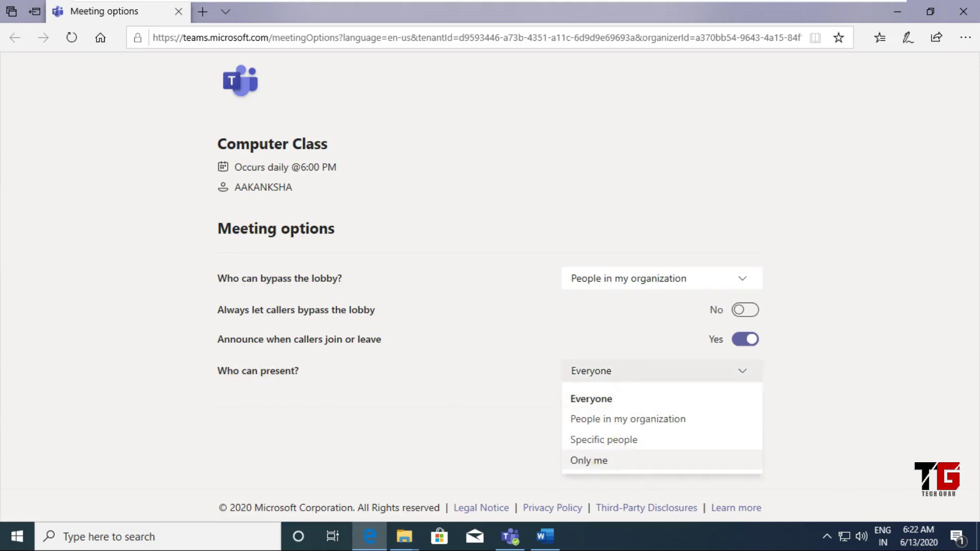
pyautogui.click(591, 462)
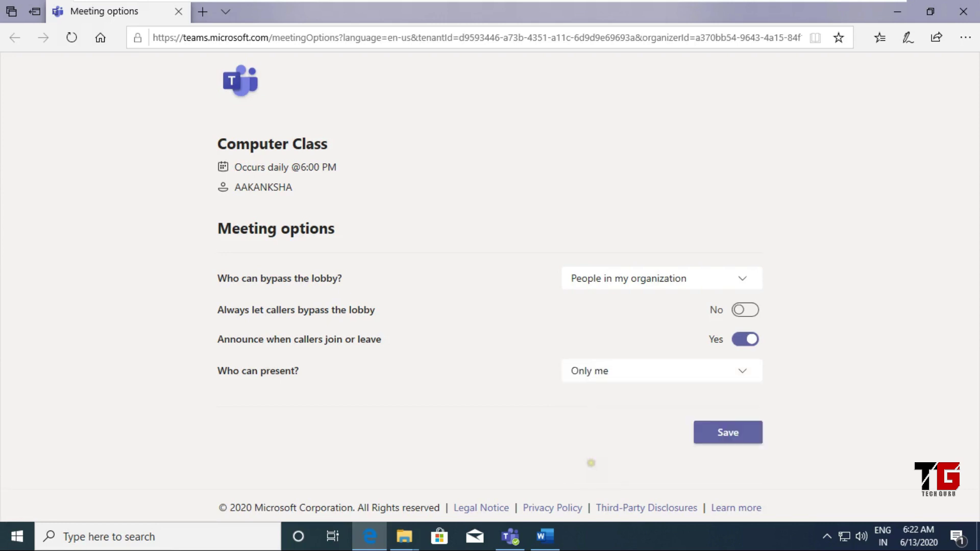
pyautogui.click(728, 433)
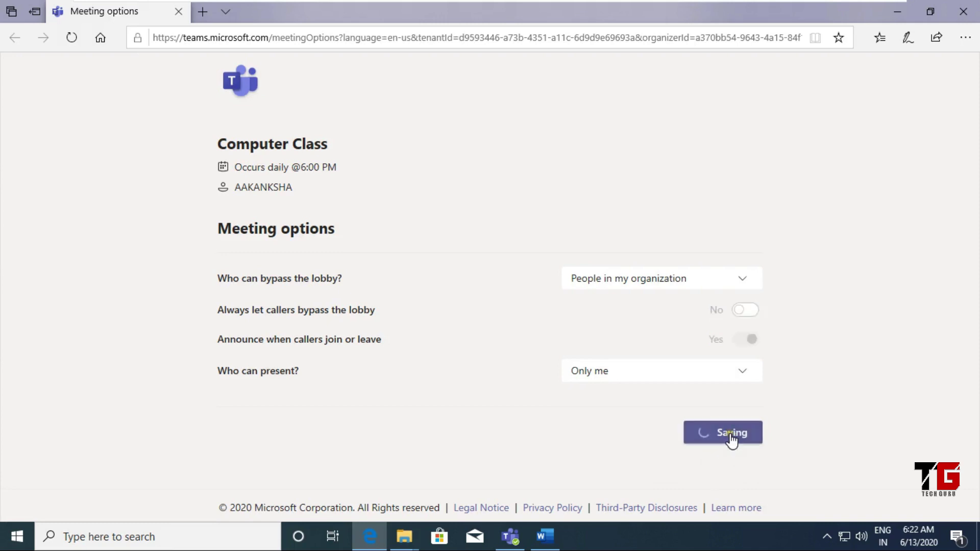